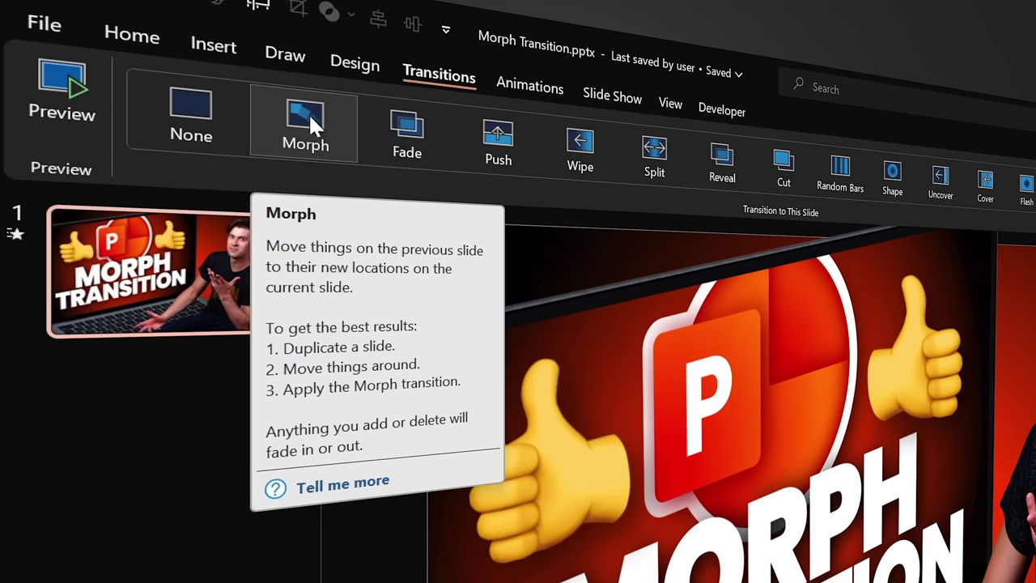
# Apply the Morph transition to slide 1 of Morph Transition.pptx.
pyautogui.click(335, 135)
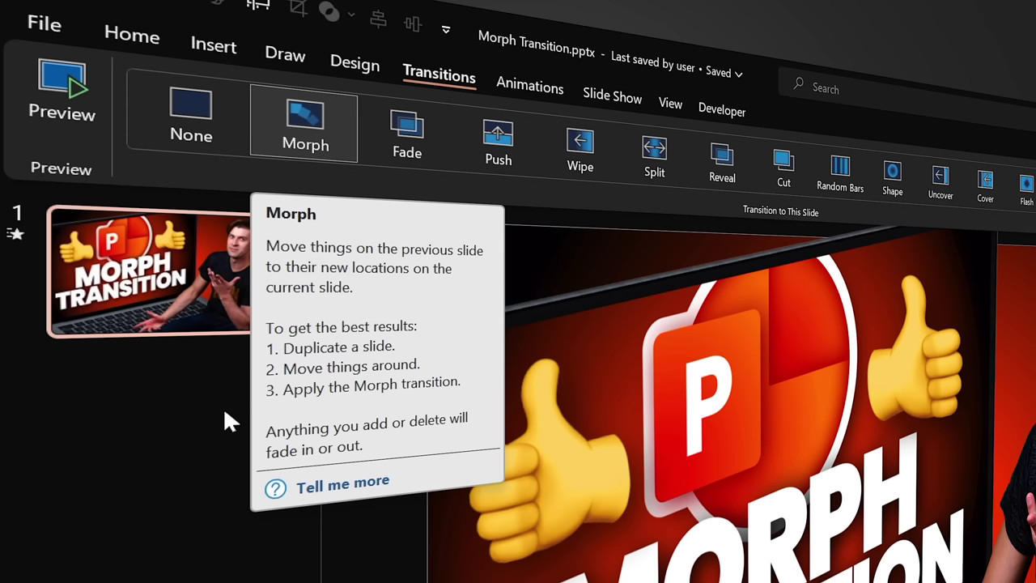
# Duplicate the title slide as slide 2 and zoom out to see around it.
pyautogui.rightClick(225, 271)
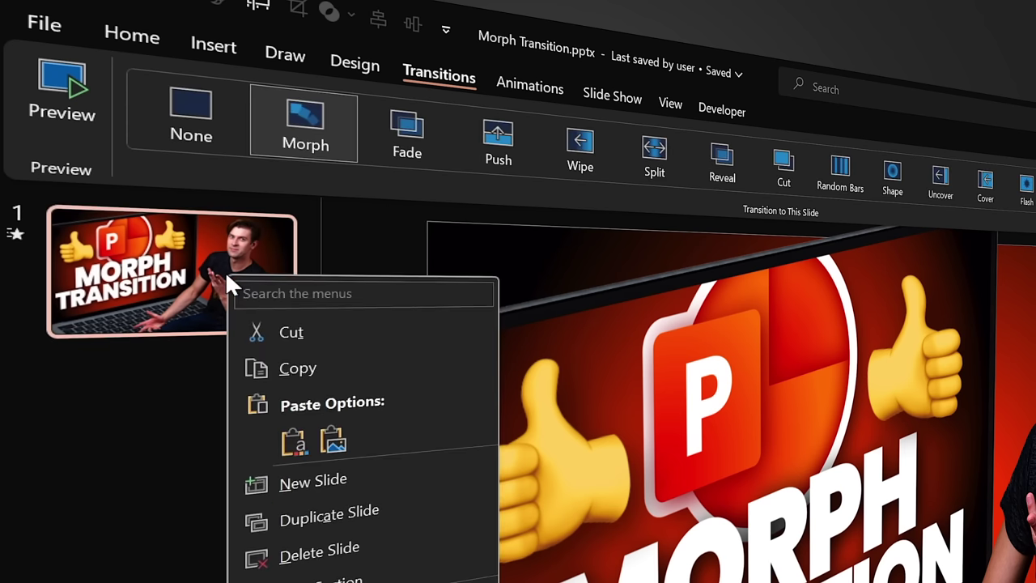
pyautogui.click(363, 505)
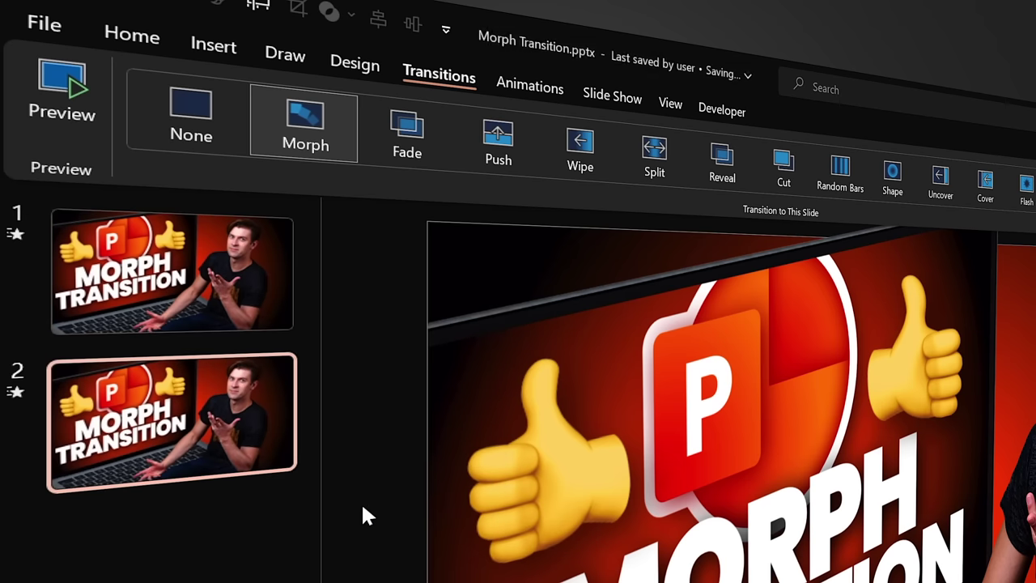
pyautogui.click(318, 131)
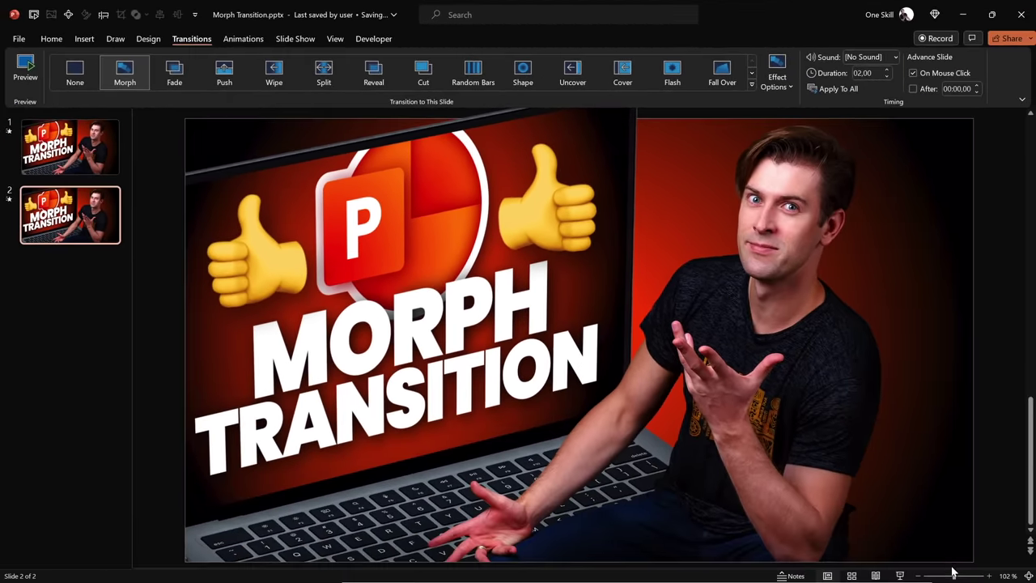
pyautogui.moveTo(953, 574); pyautogui.dragTo(939, 574)
# On slide 2, enlarge the laptop and man cut-out pictures and move both lower.
pyautogui.click(450, 316)
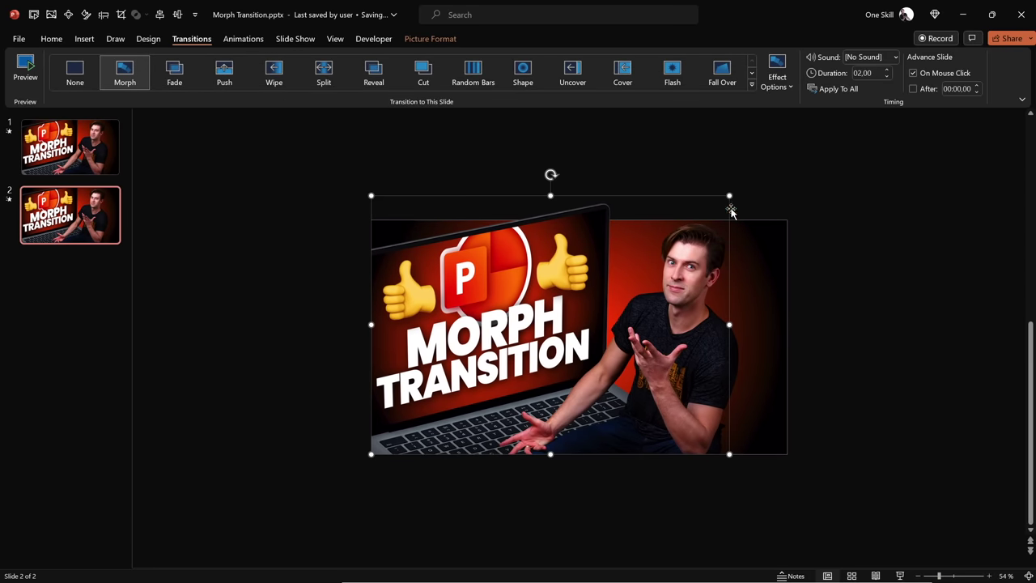
pyautogui.moveTo(729, 196); pyautogui.dragTo(827, 132)
pyautogui.moveTo(427, 229); pyautogui.dragTo(427, 273)
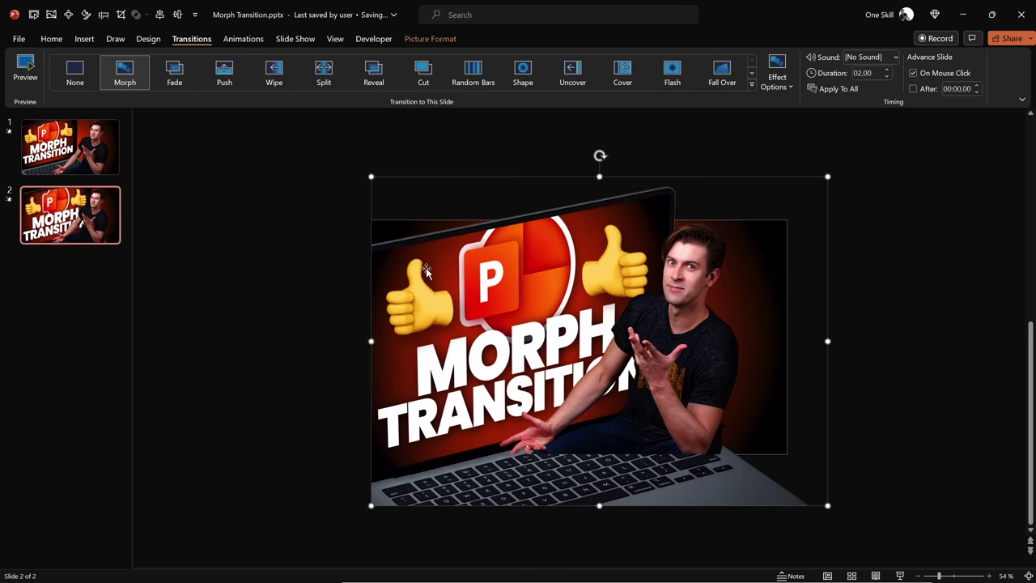
pyautogui.click(694, 270)
pyautogui.moveTo(741, 219); pyautogui.dragTo(807, 153)
pyautogui.moveTo(682, 183); pyautogui.dragTo(682, 256)
# Play the slide show starting from slide 1.
pyautogui.scroll(-2, 682, 259)
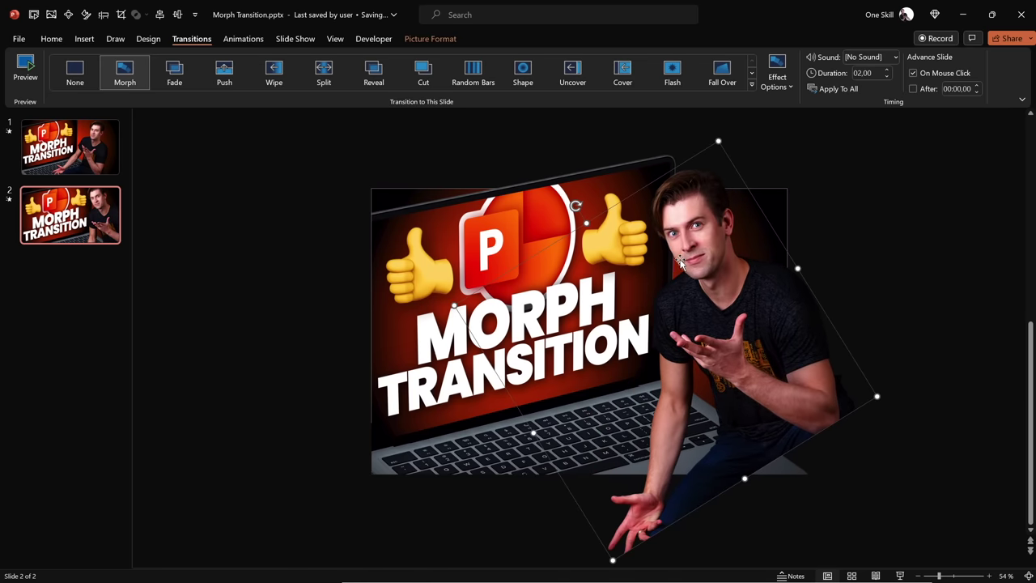
pyautogui.click(111, 162)
pyautogui.click(901, 575)
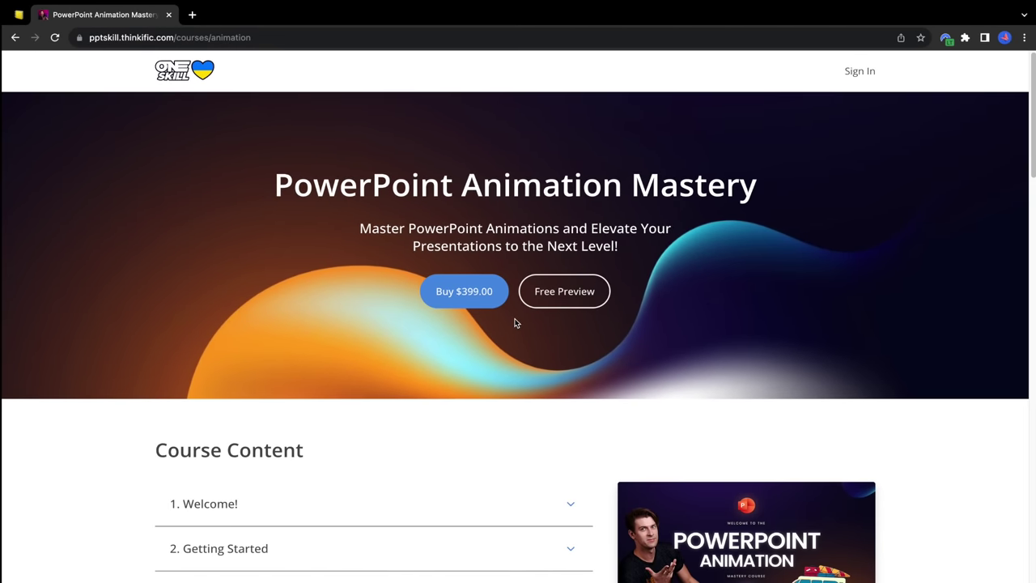
# Scroll down the Thinkific course page and expand section 11 to list its Morph lessons.
pyautogui.scroll(-2, 515, 328)
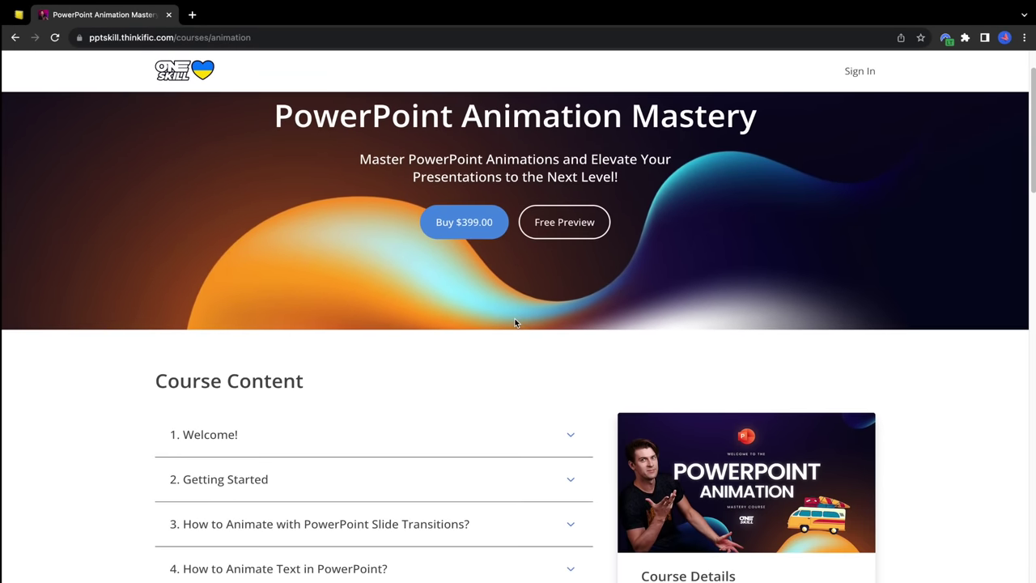
pyautogui.scroll(-4, 515, 323)
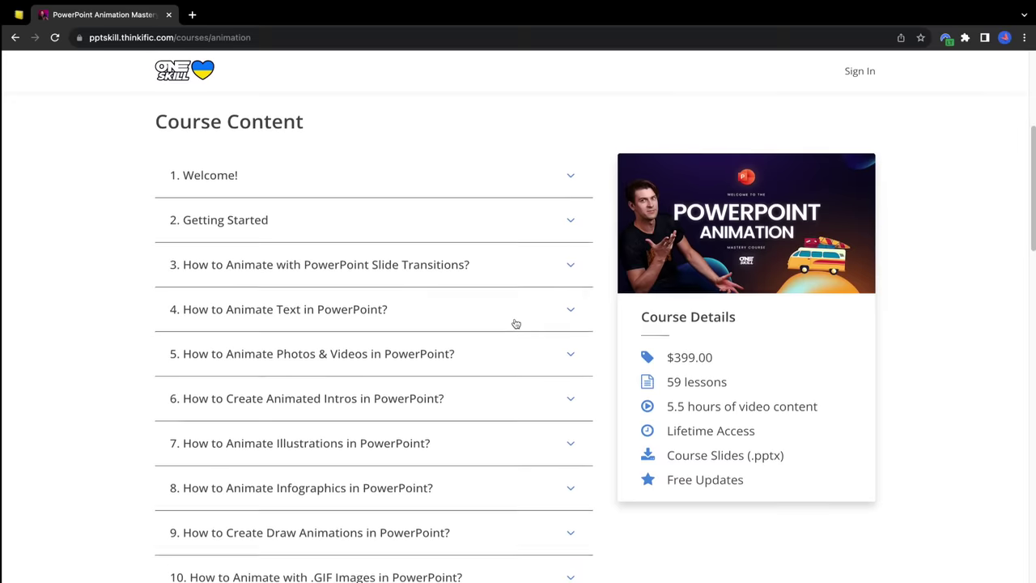
pyautogui.scroll(-5, 516, 324)
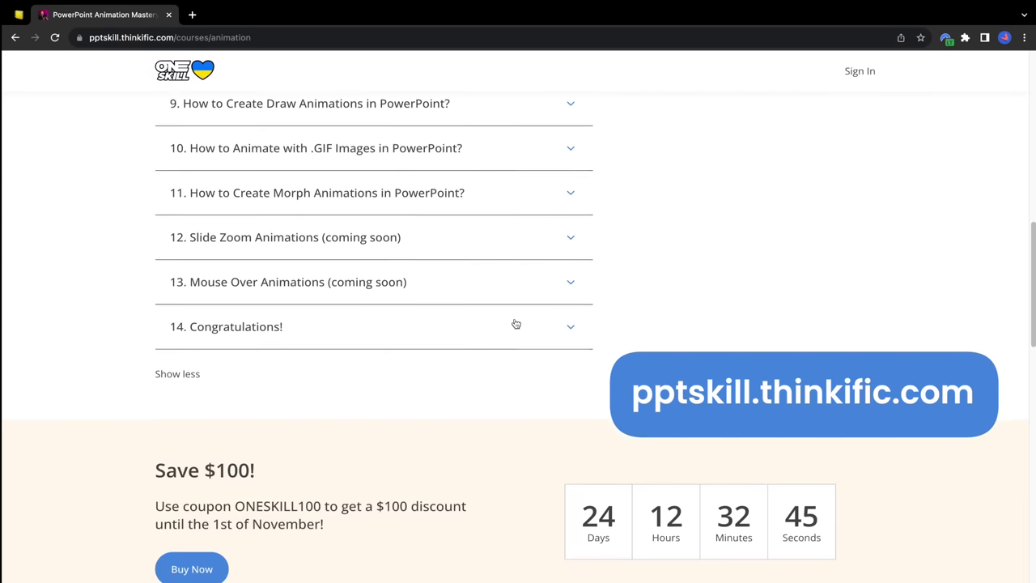
pyautogui.scroll(-3, 515, 323)
pyautogui.scroll(2, 515, 323)
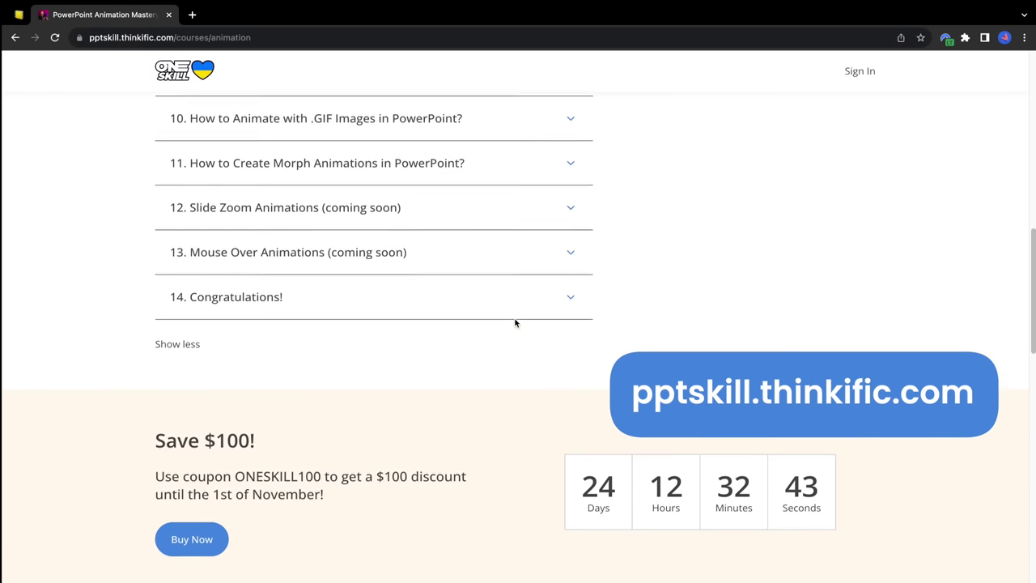
pyautogui.scroll(4, 515, 323)
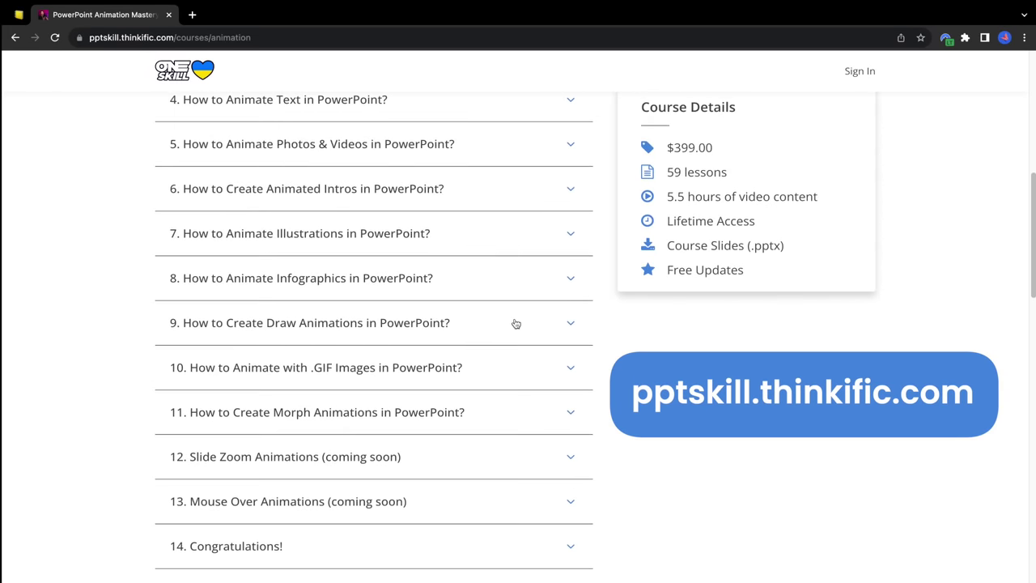
pyautogui.click(554, 415)
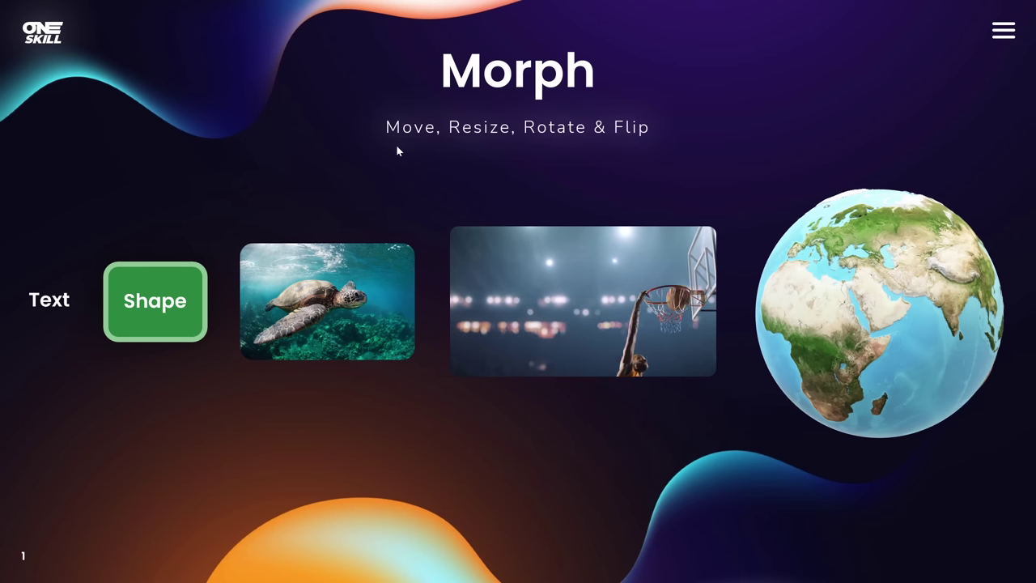
# Exit the slide show back to editing Morph Animations Bulk.pptx.
pyautogui.press('Escape')
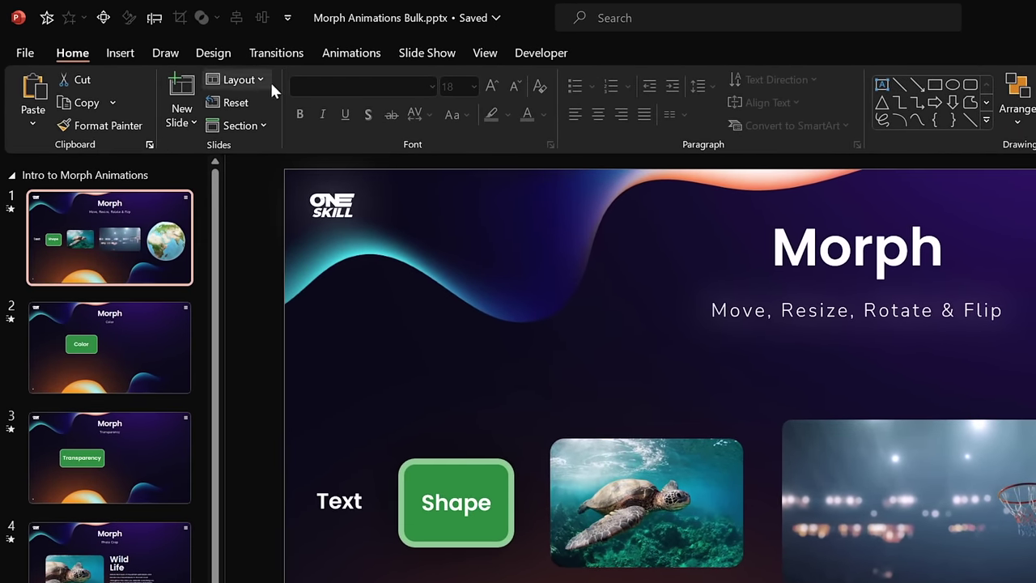
# Apply Fade to slide 1, duplicate it as slide 2, and give slide 2 Morph.
pyautogui.click(271, 53)
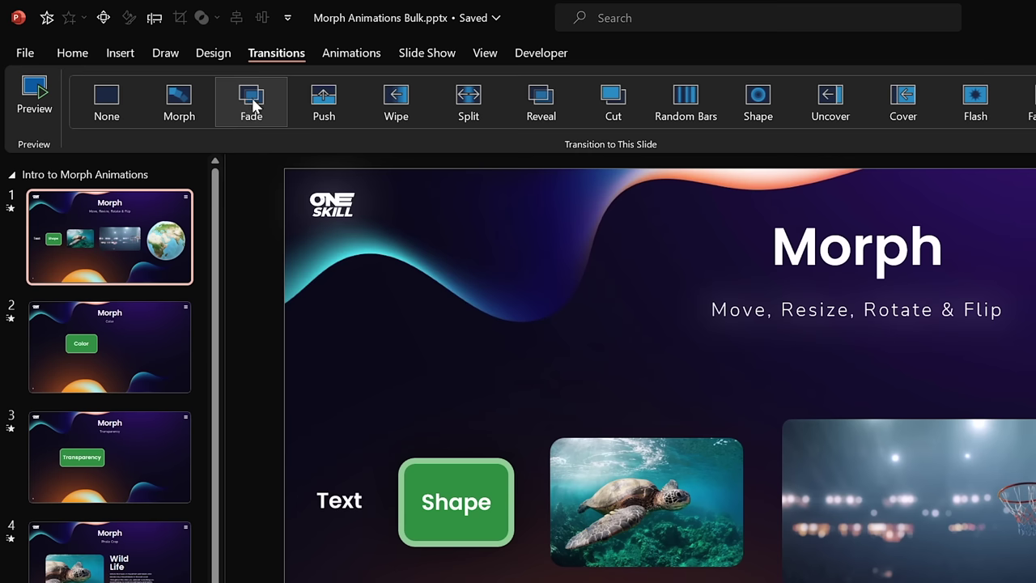
pyautogui.click(267, 116)
pyautogui.rightClick(127, 229)
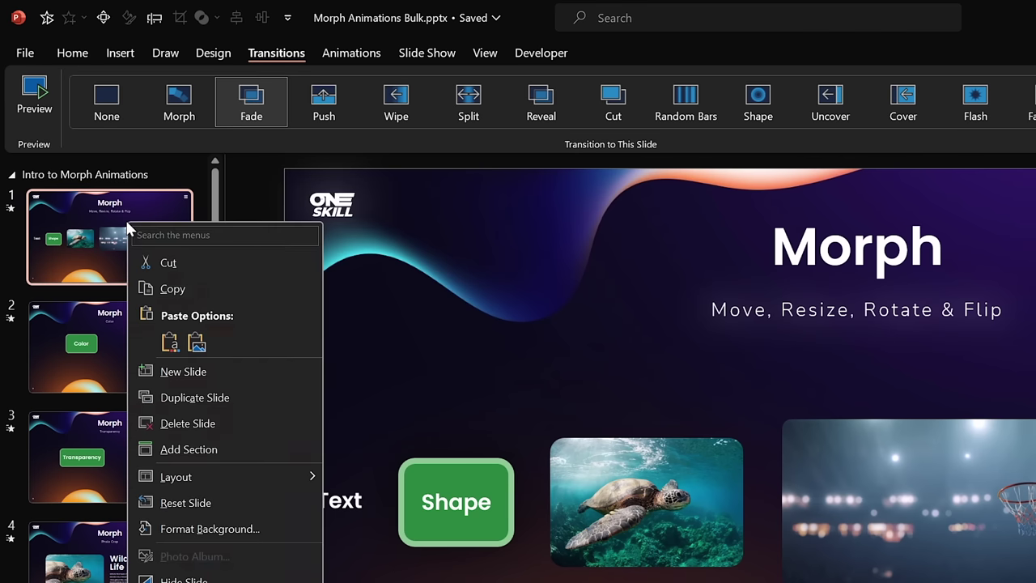
pyautogui.click(226, 395)
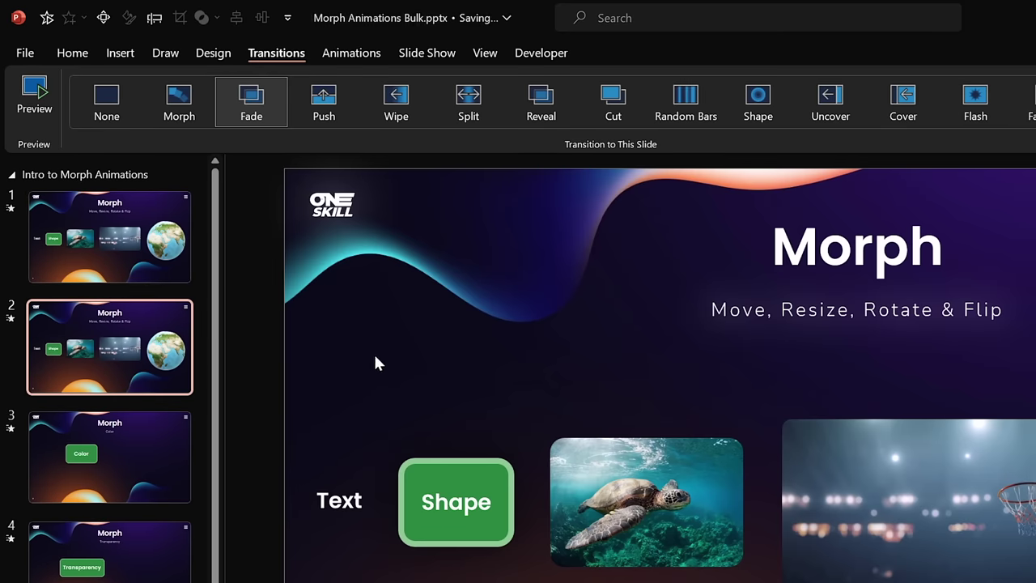
pyautogui.click(178, 104)
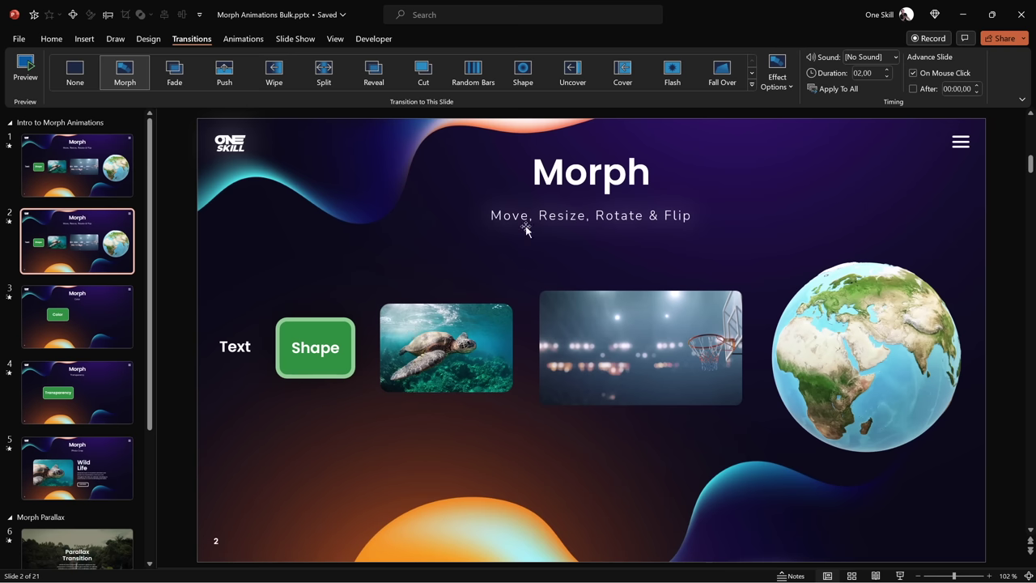
# Shift the Text label, Shape box, turtle picture and basketball video lower, and drop the globe to the bottom edge.
pyautogui.moveTo(243, 346); pyautogui.dragTo(243, 354)
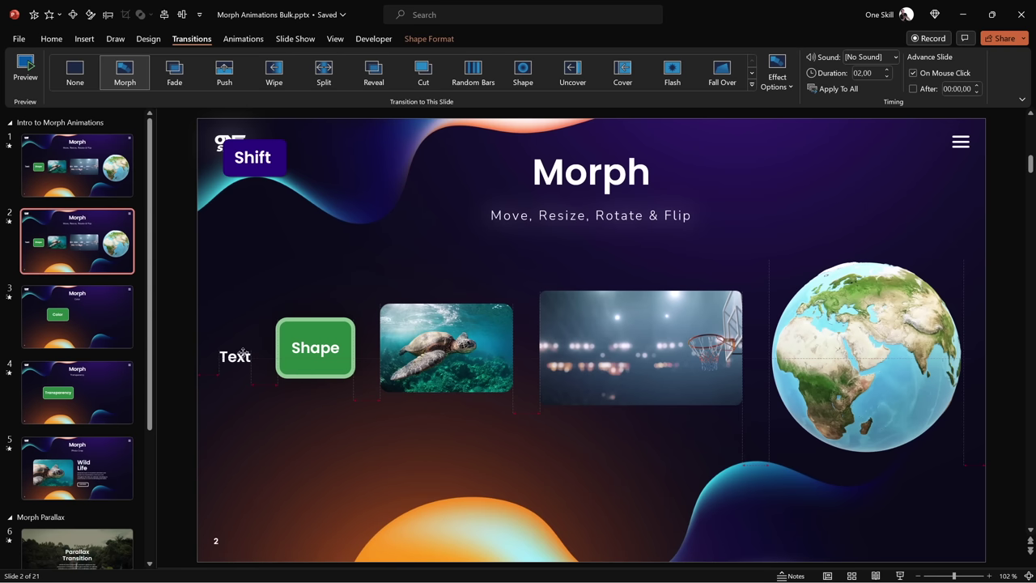
pyautogui.moveTo(326, 326); pyautogui.dragTo(325, 374)
pyautogui.moveTo(447, 348); pyautogui.dragTo(447, 434)
pyautogui.moveTo(583, 305); pyautogui.dragTo(582, 442)
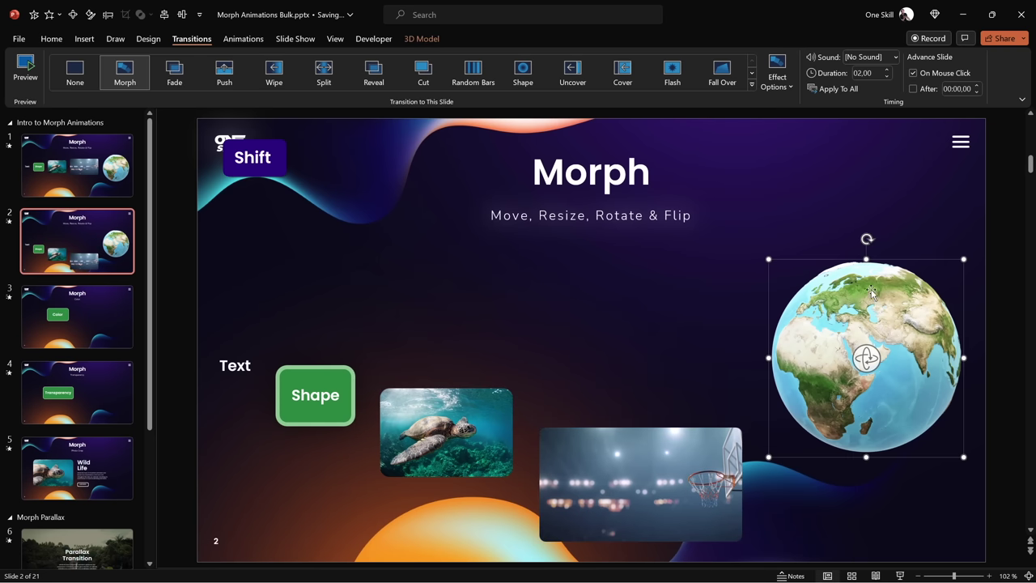
pyautogui.moveTo(863, 359); pyautogui.dragTo(866, 491)
pyautogui.click(691, 325)
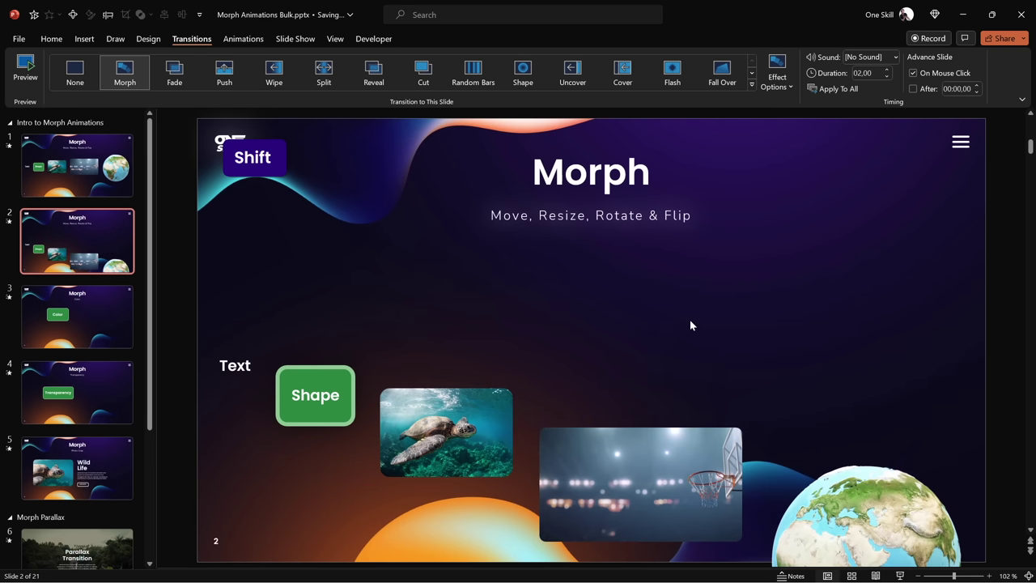
pyautogui.click(89, 167)
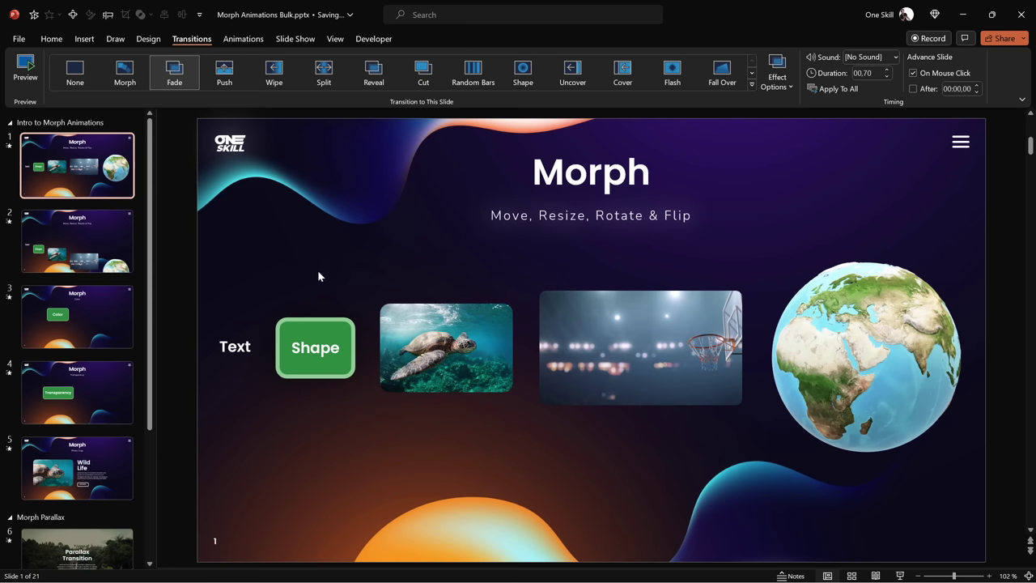
pyautogui.click(94, 248)
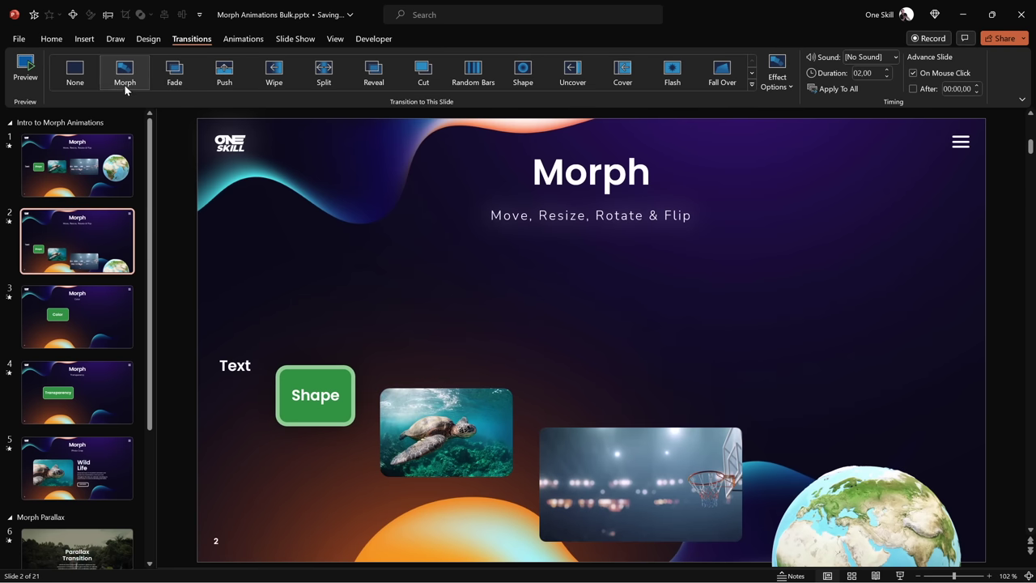
pyautogui.click(22, 67)
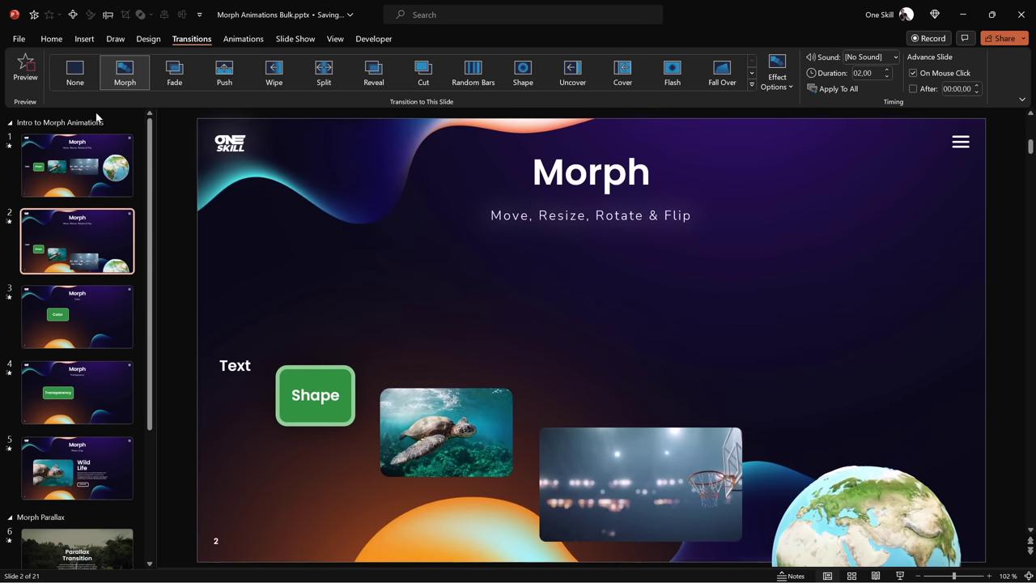
pyautogui.click(29, 69)
pyautogui.click(91, 158)
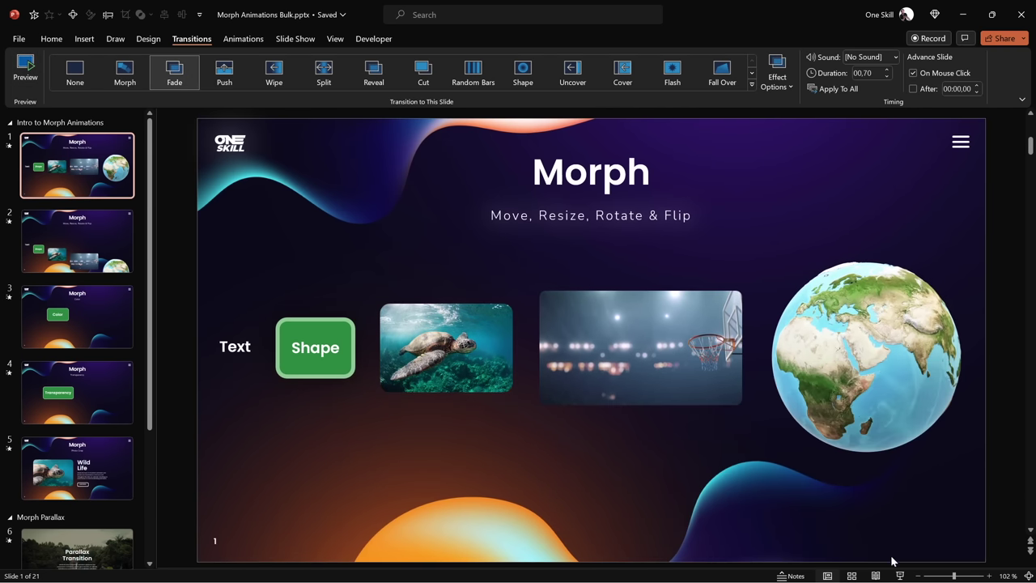
# Run the show from slide 1, watch the morph to slide 2 and back, then end it.
pyautogui.press('F5')
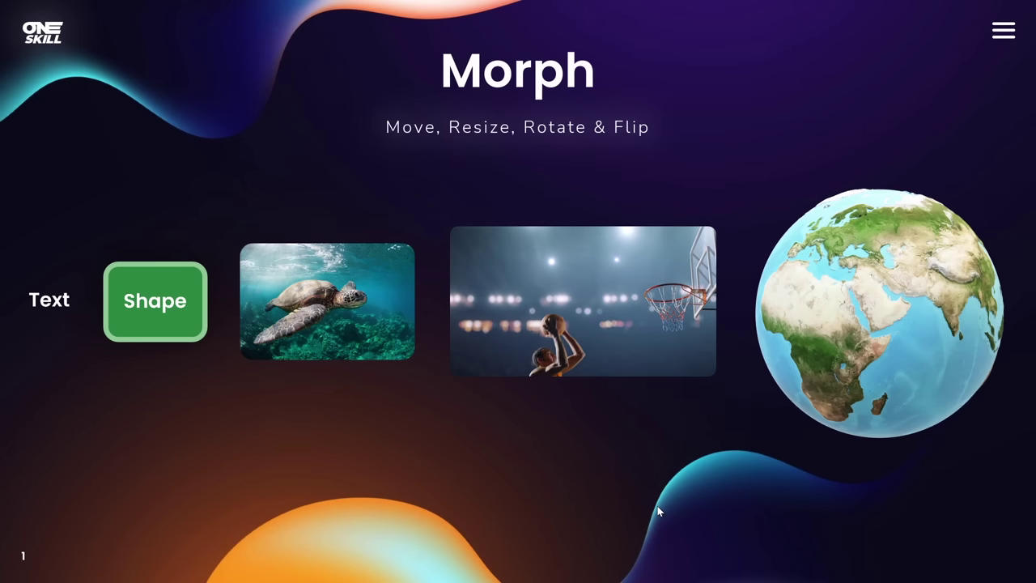
pyautogui.click(543, 435)
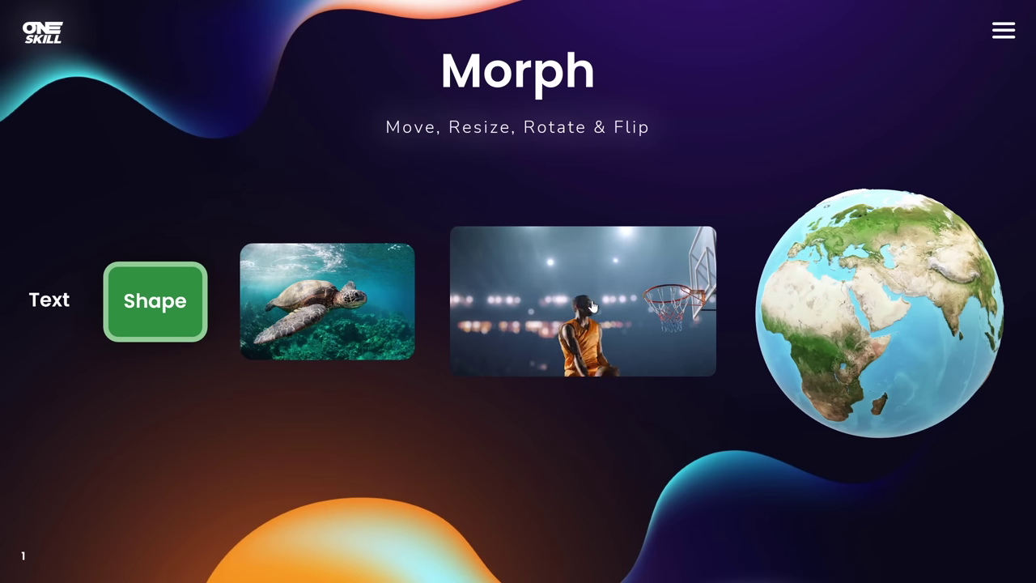
pyautogui.click(582, 456)
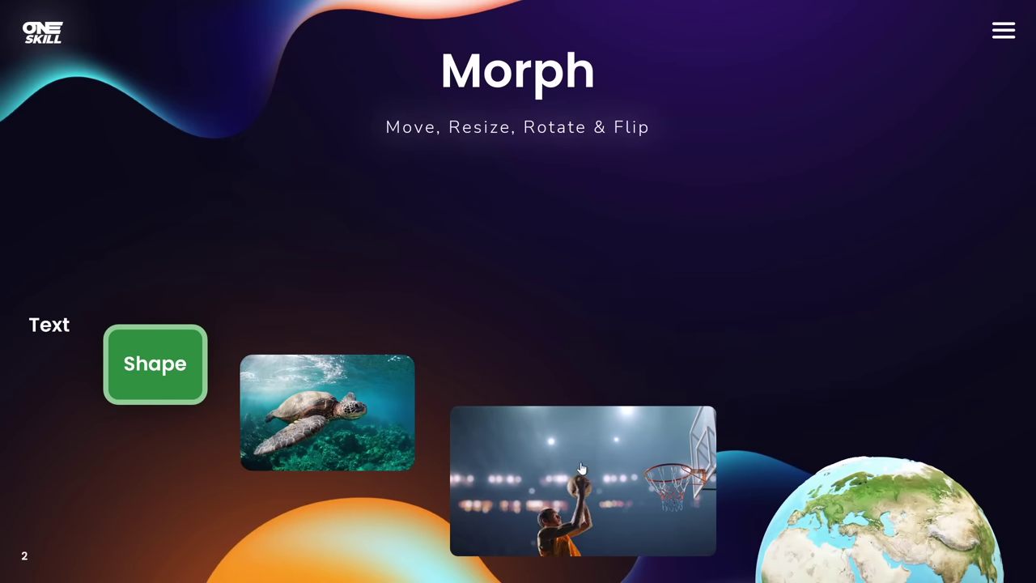
pyautogui.click(623, 291)
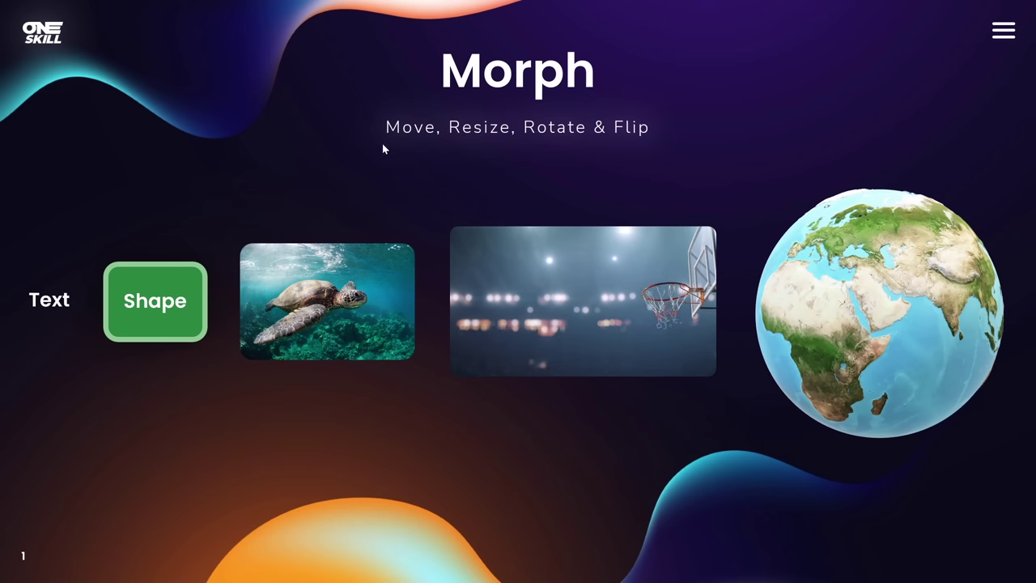
pyautogui.press('Escape')
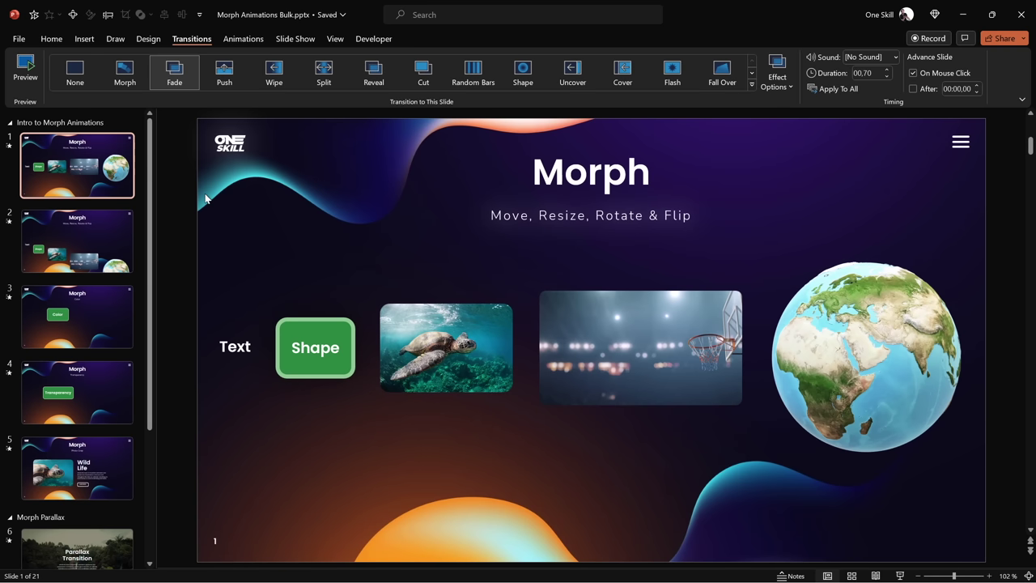
# Draw a small 1,04 cm by 1,9 cm rectangle under the subtitle on slide 2.
pyautogui.click(101, 247)
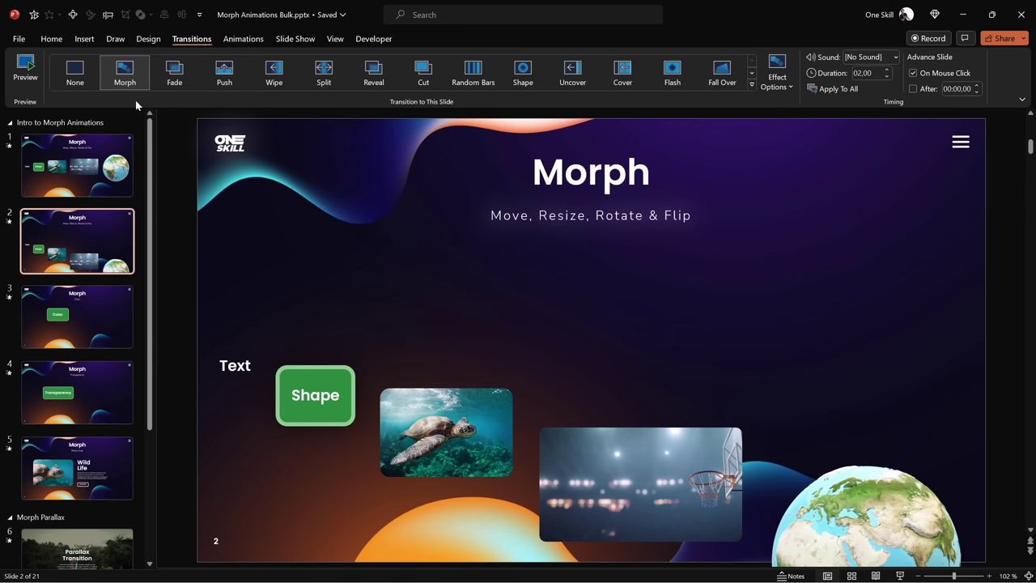
pyautogui.click(83, 39)
pyautogui.click(237, 85)
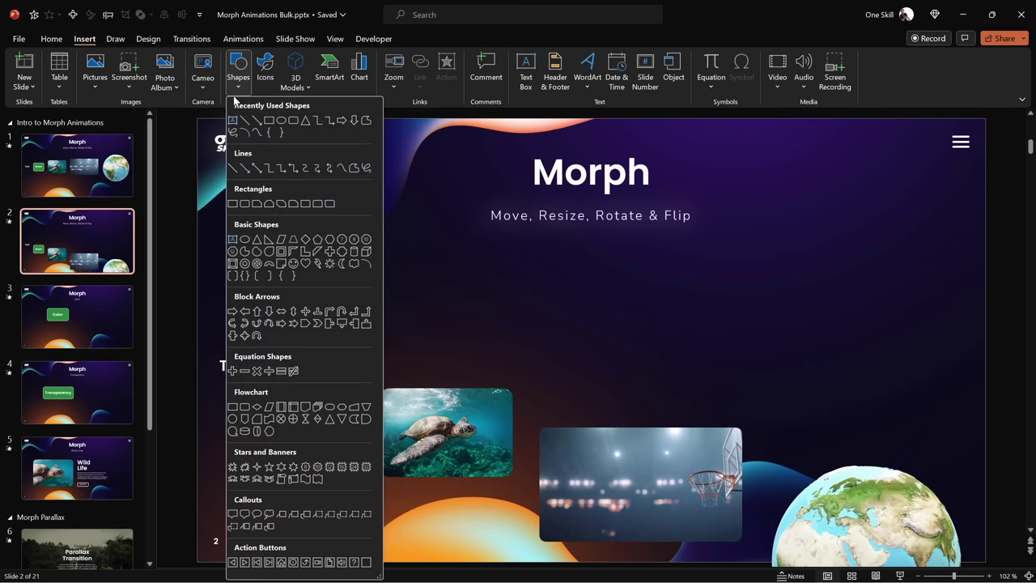
pyautogui.click(292, 132)
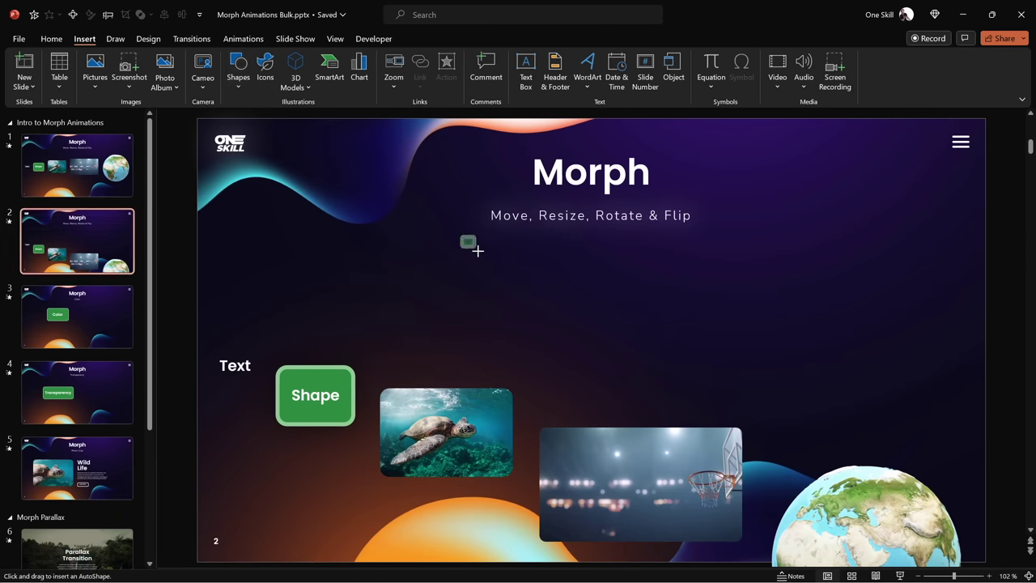
pyautogui.moveTo(508, 262); pyautogui.dragTo(506, 261)
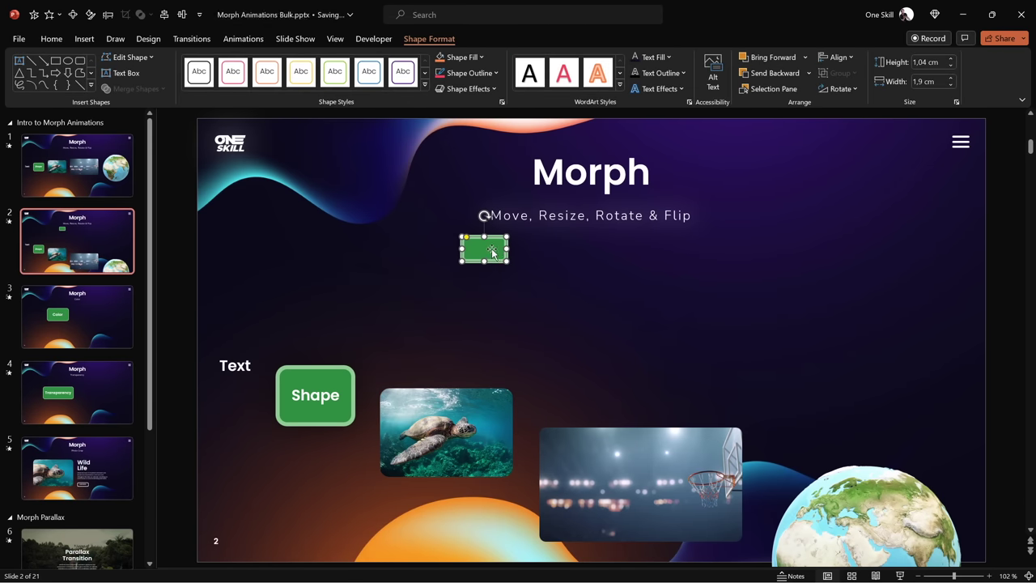
# Format the rectangle with a white fill at 80% transparency and no outline.
pyautogui.rightClick(493, 253)
pyautogui.click(539, 552)
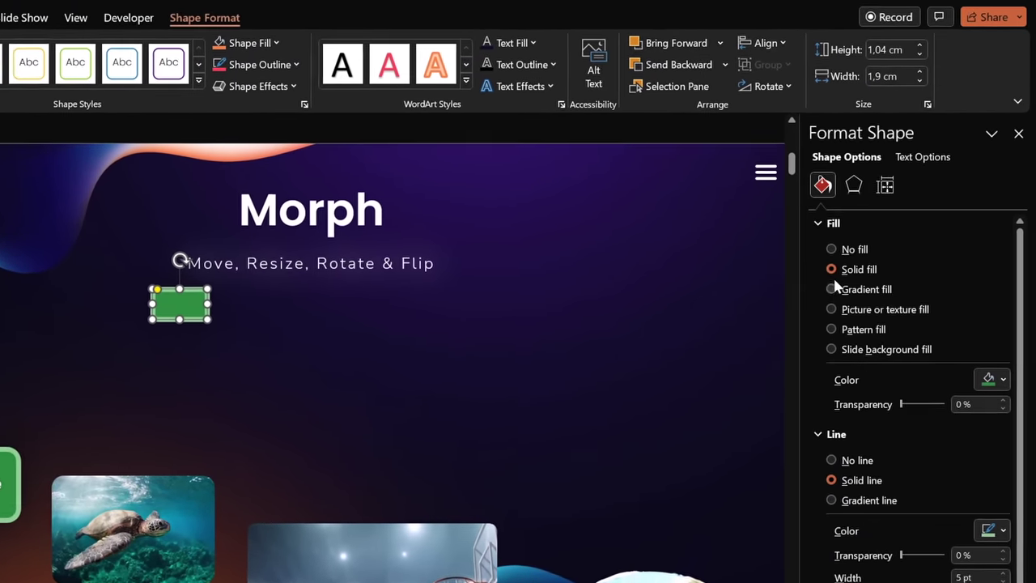
pyautogui.click(992, 380)
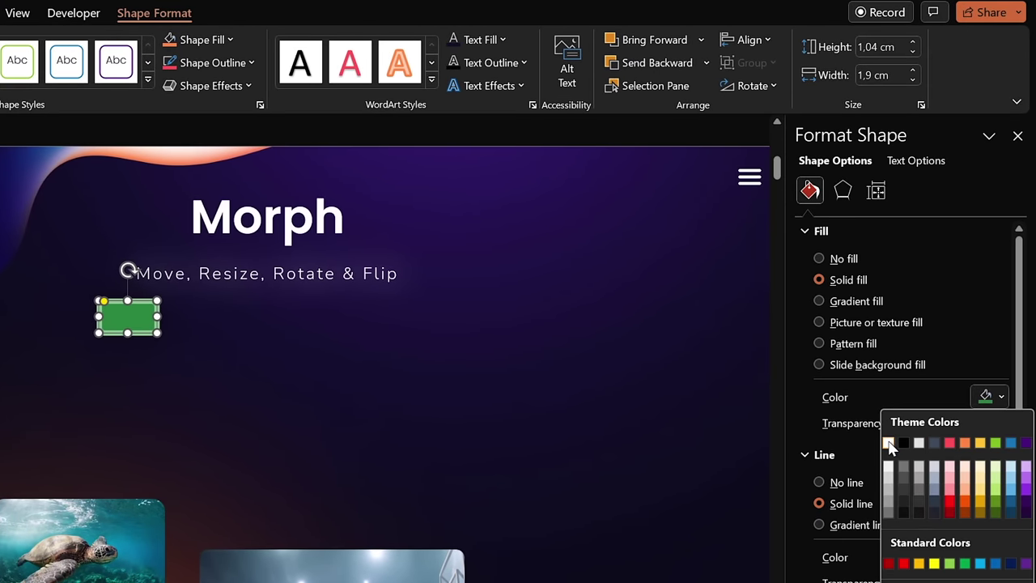
pyautogui.click(889, 444)
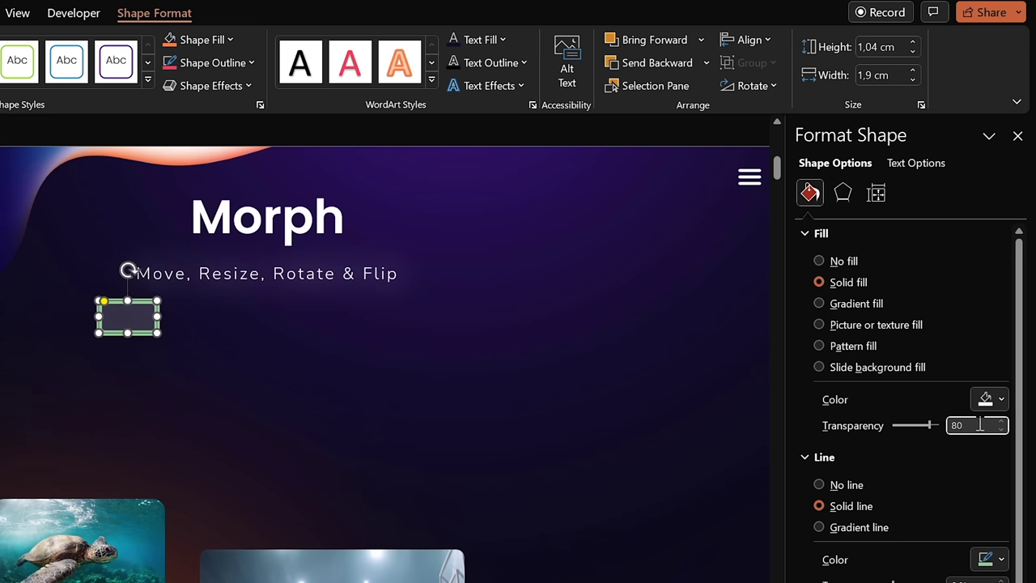
pyautogui.click(817, 483)
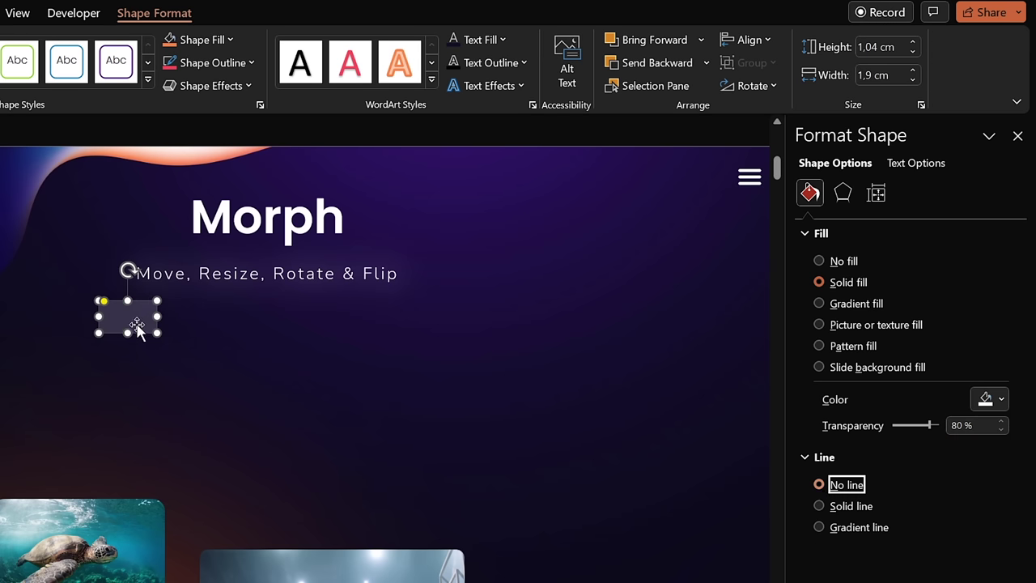
# Move the translucent box over 'Move,' and widen it to cover the word fully.
pyautogui.moveTo(137, 326); pyautogui.dragTo(159, 281)
pyautogui.scroll(3, 170, 296)
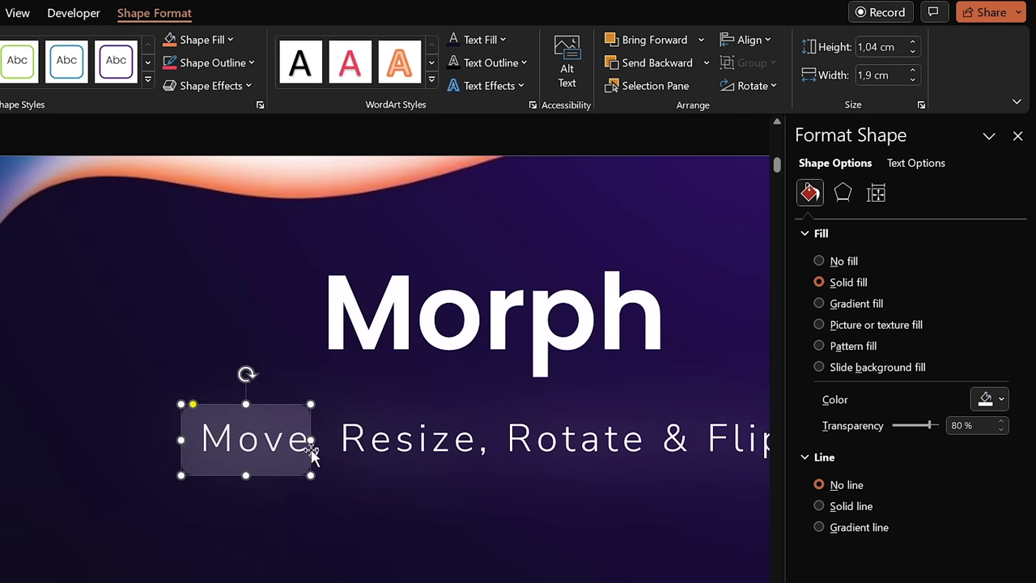
pyautogui.moveTo(311, 440); pyautogui.dragTo(331, 442)
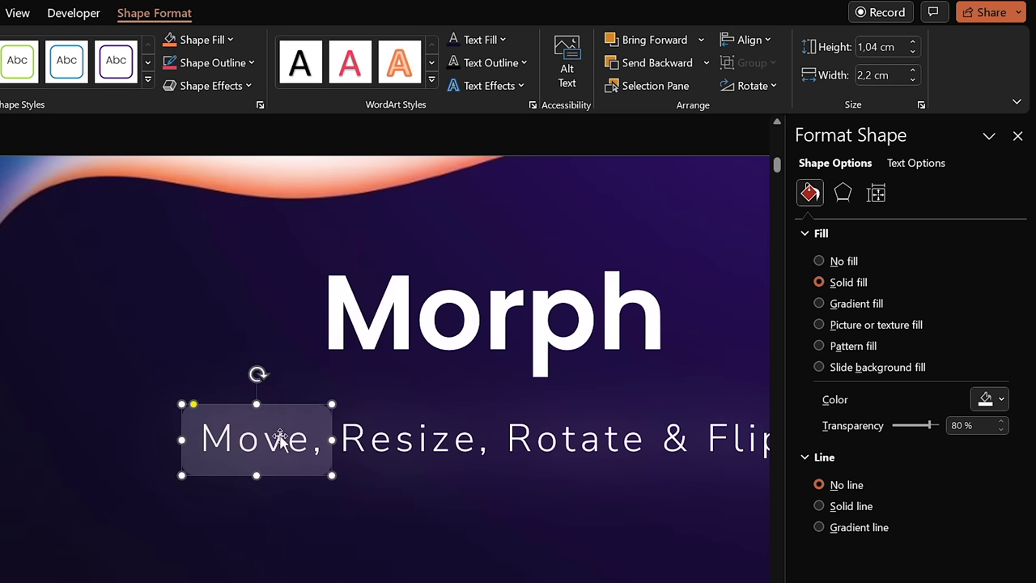
pyautogui.scroll(-2, 275, 462)
pyautogui.click(294, 497)
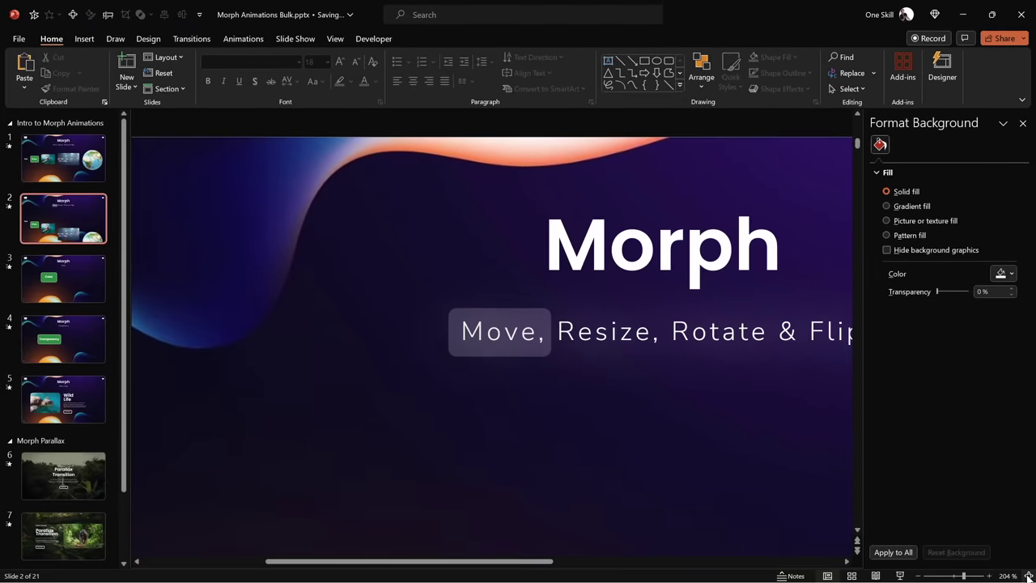
pyautogui.click(1029, 576)
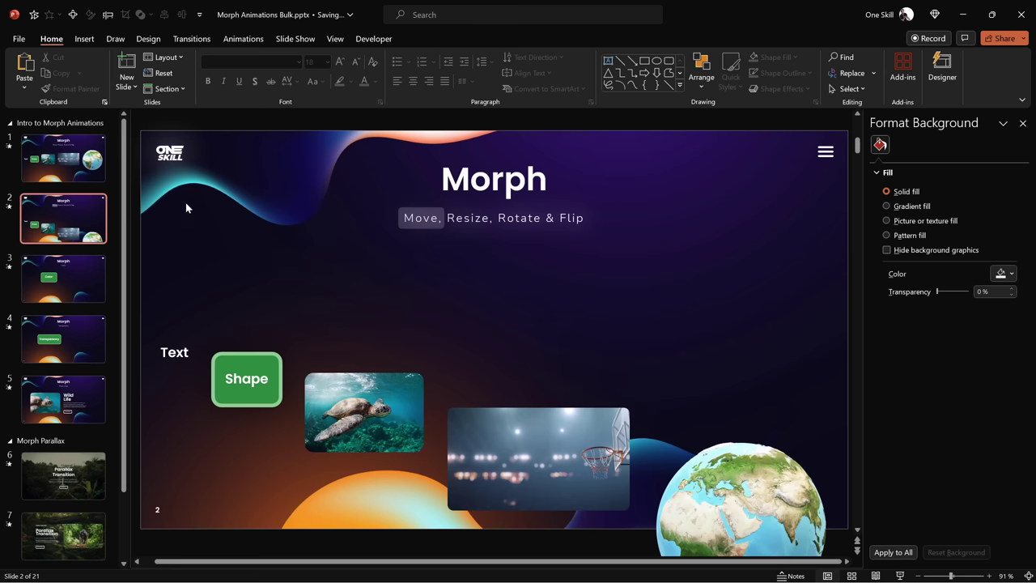
pyautogui.click(74, 160)
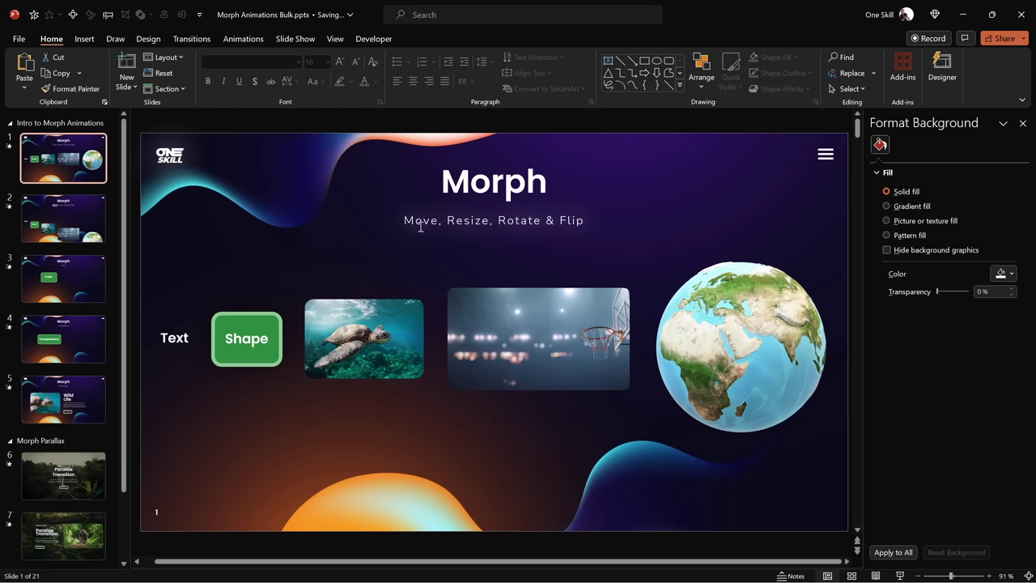
pyautogui.click(77, 220)
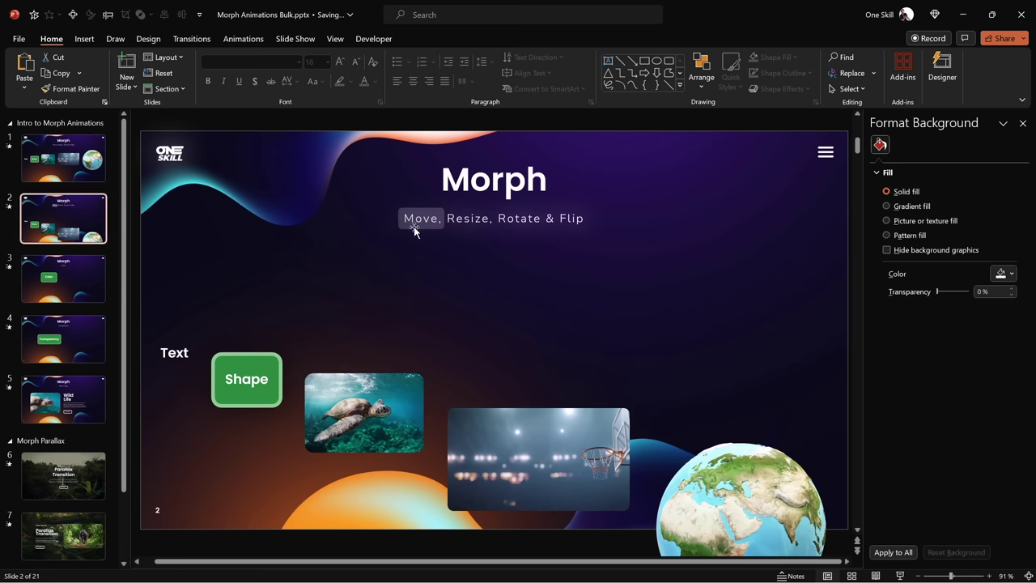
pyautogui.click(79, 167)
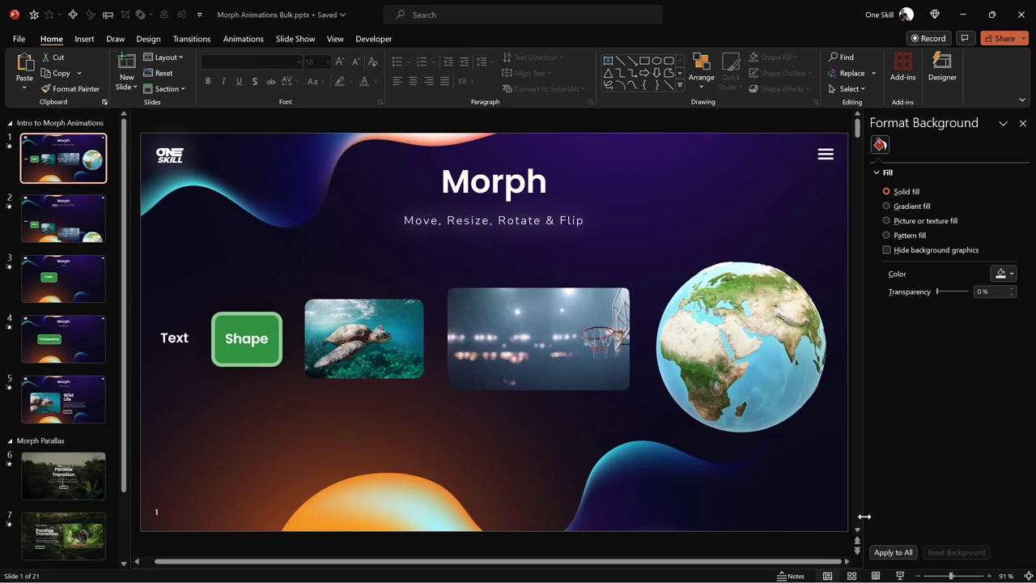
pyautogui.click(901, 576)
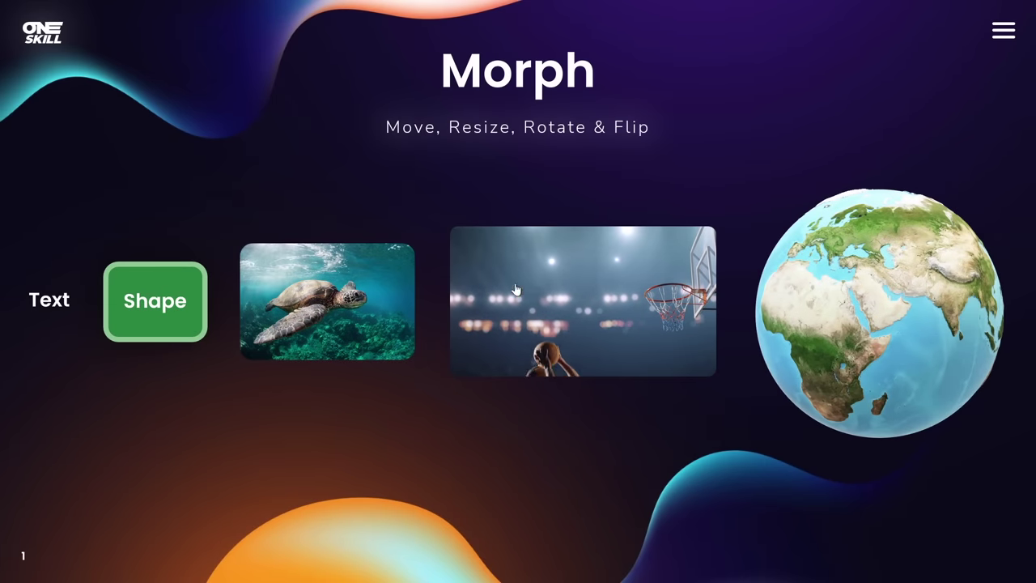
pyautogui.click(415, 161)
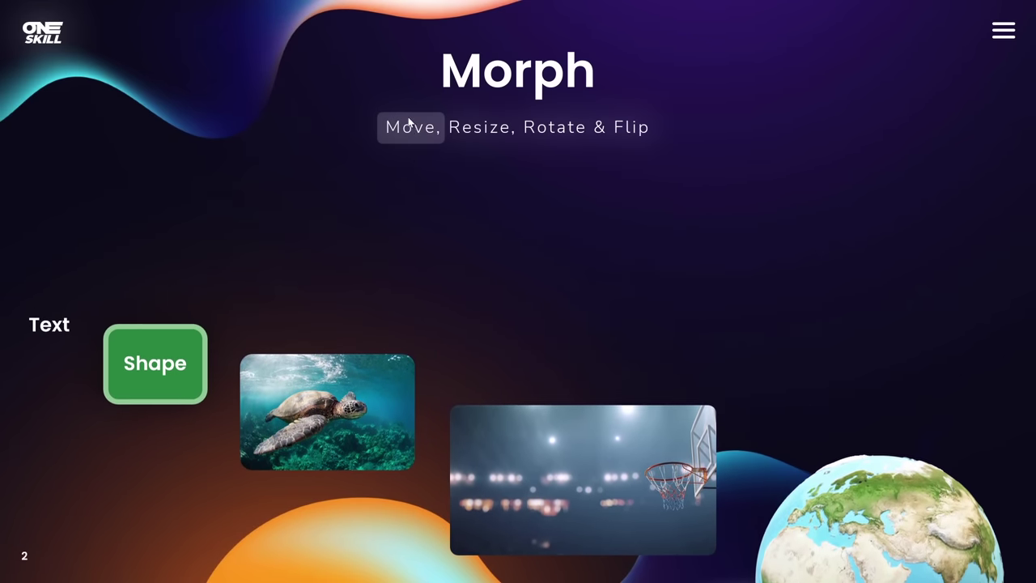
pyautogui.click(422, 179)
pyautogui.click(422, 185)
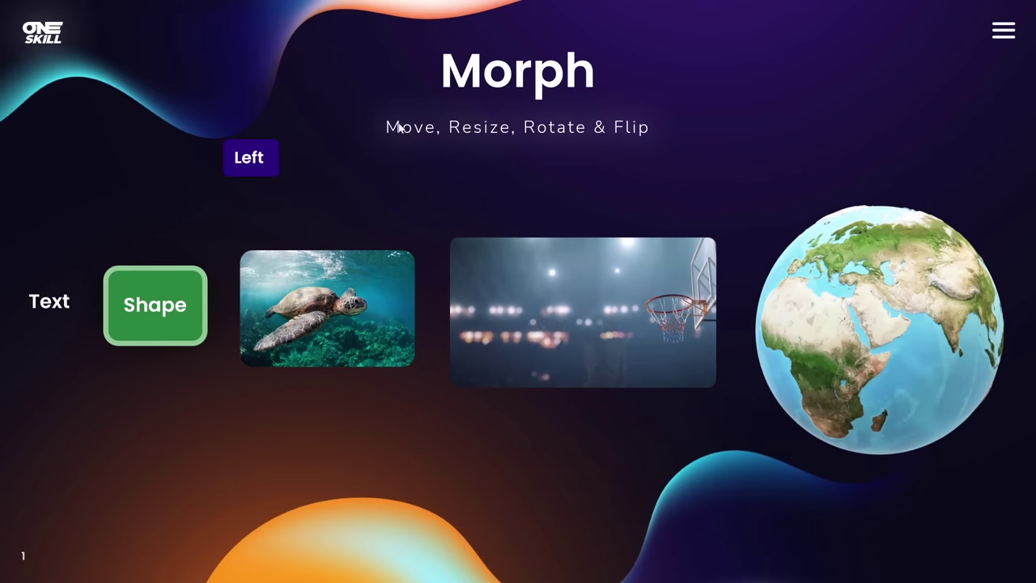
pyautogui.click(417, 169)
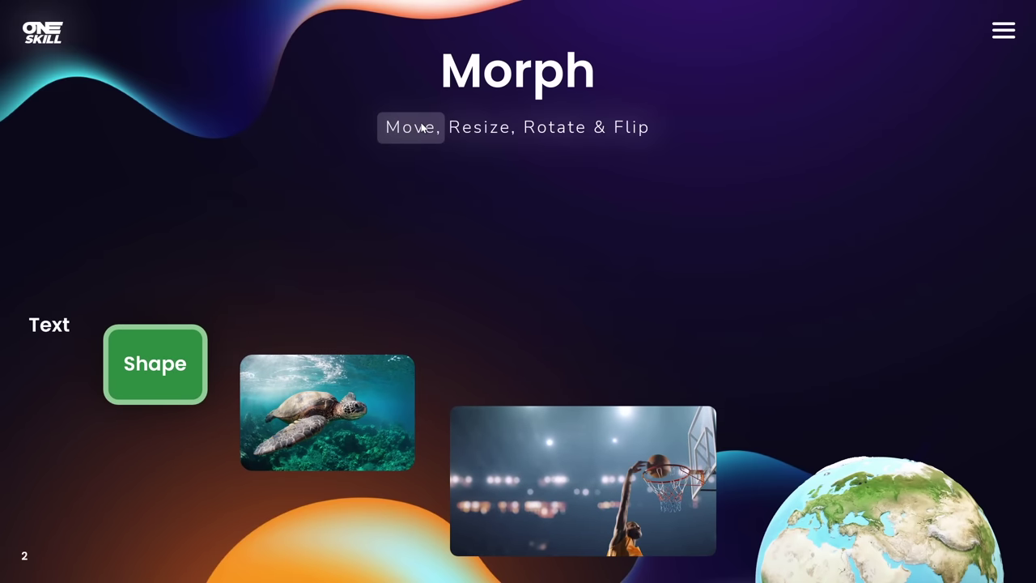
pyautogui.press('Escape')
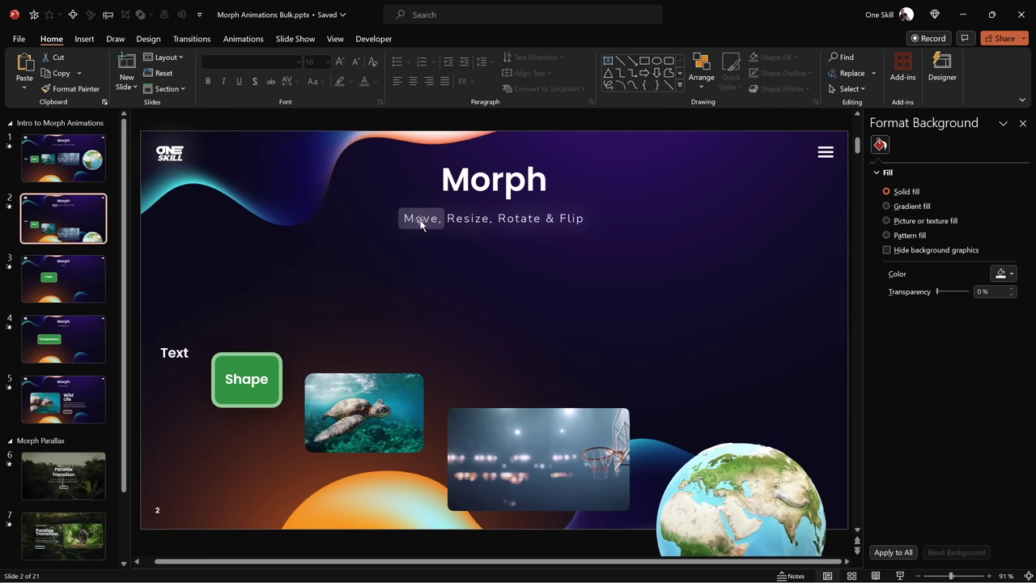
# Duplicate slide 2 as slide 3 and slide the highlight box right onto 'Resize,'.
pyautogui.rightClick(73, 225)
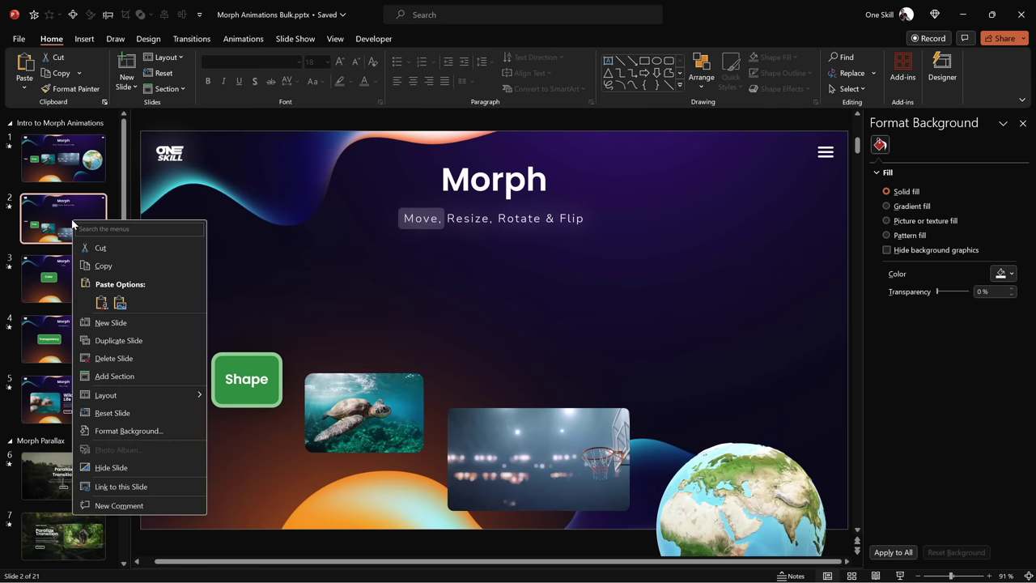
pyautogui.click(141, 341)
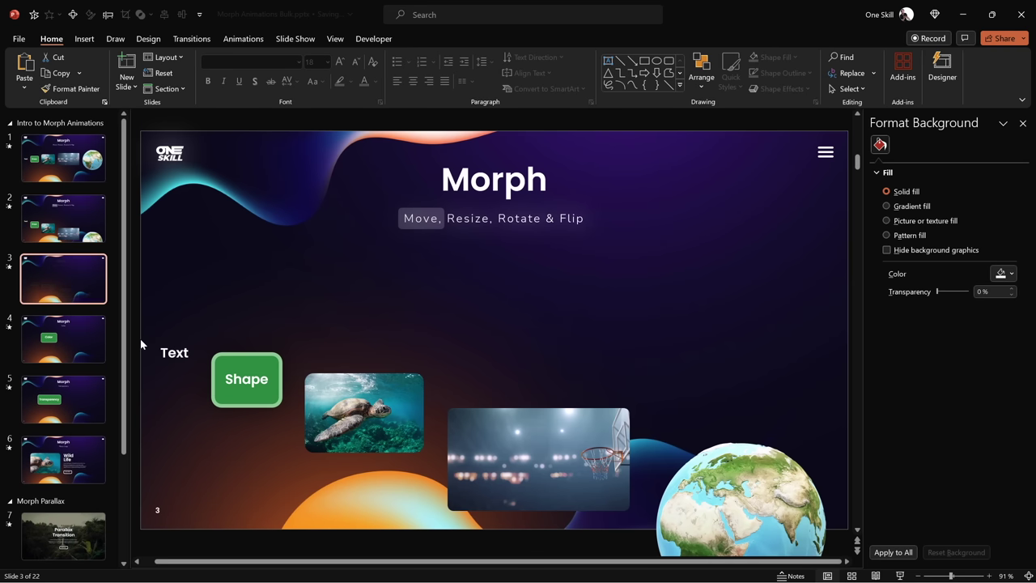
pyautogui.click(191, 41)
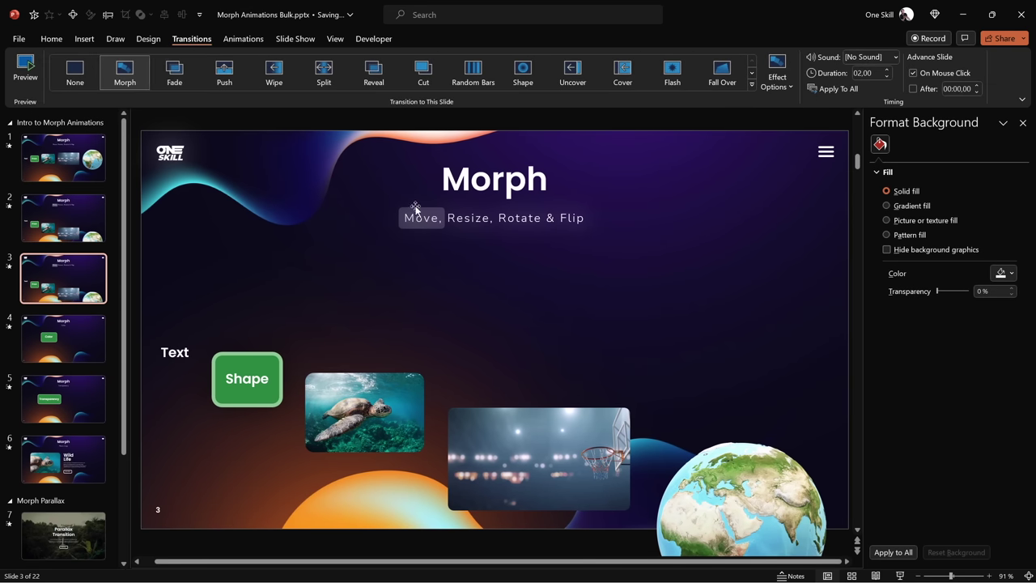
pyautogui.moveTo(415, 209); pyautogui.dragTo(451, 209)
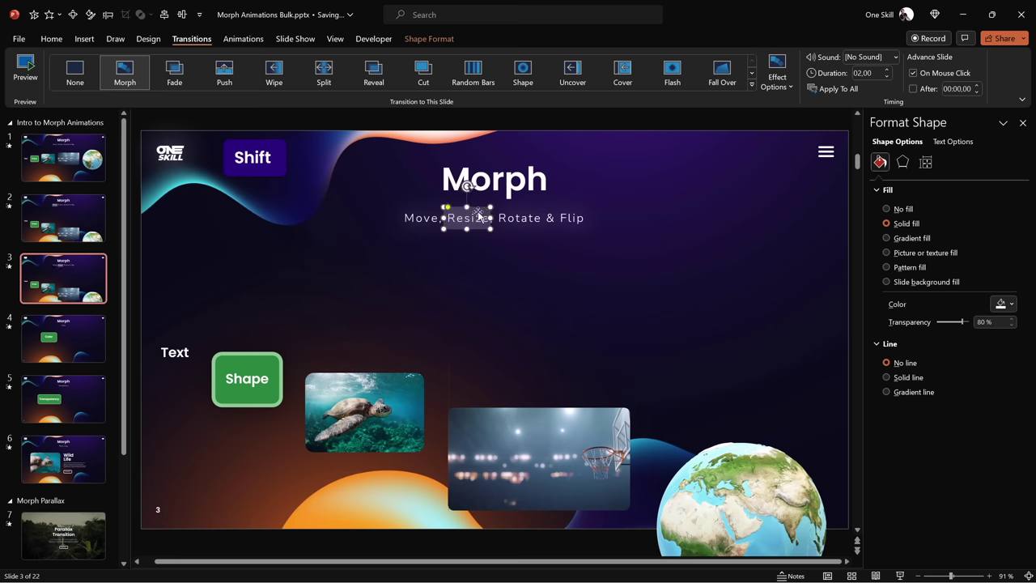
pyautogui.click(175, 351)
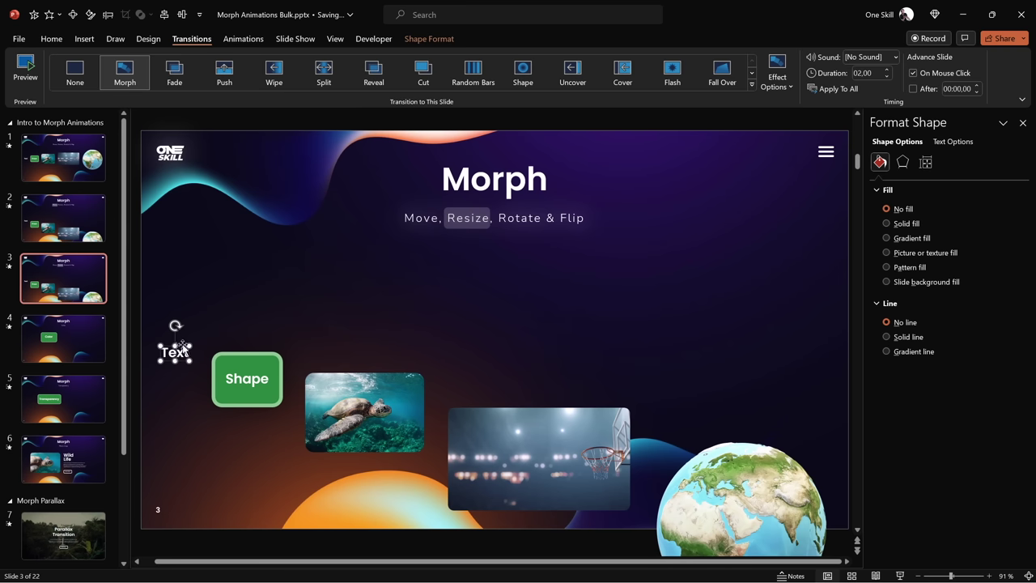
# Set the Text and Shape labels to 44 pt and enlarge the green Shape box.
pyautogui.click(52, 40)
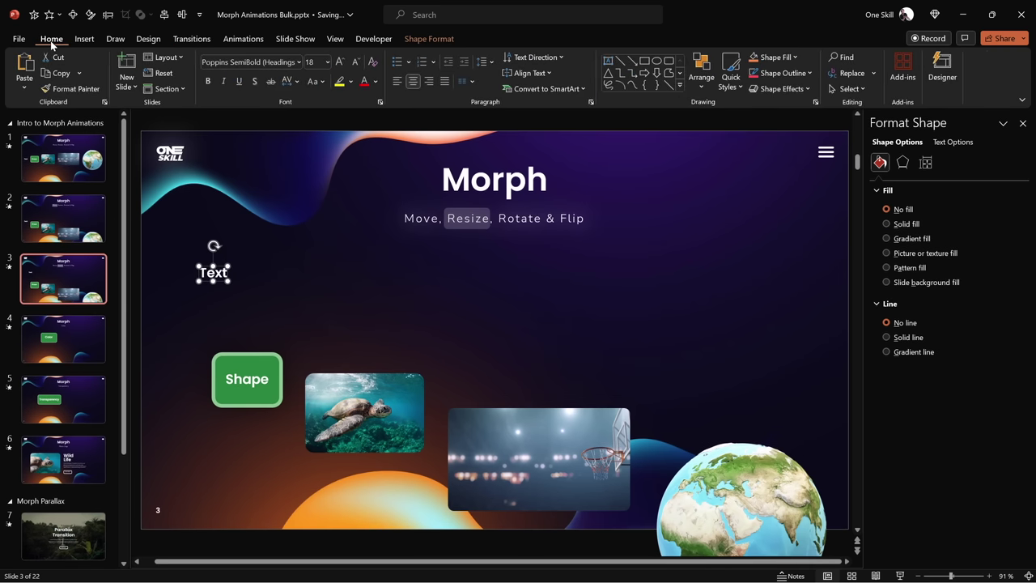
pyautogui.click(320, 65)
pyautogui.write('44')
pyautogui.press('Return')
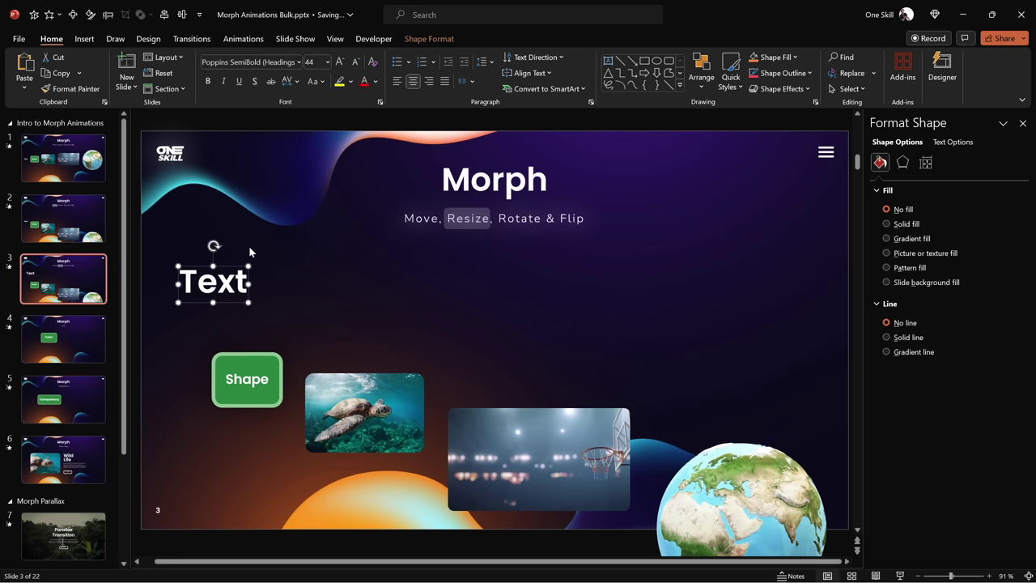
pyautogui.click(271, 356)
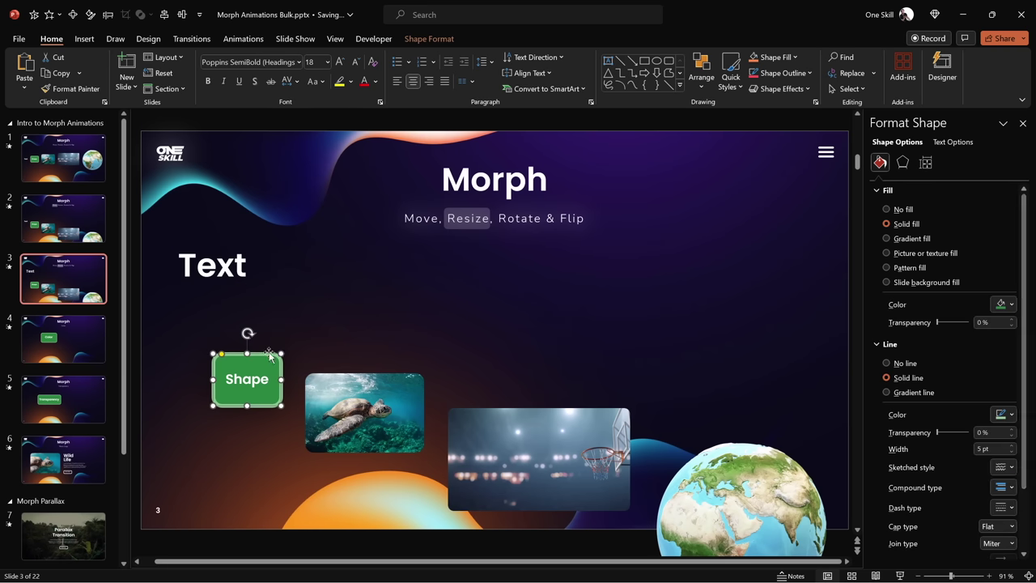
pyautogui.moveTo(282, 354); pyautogui.dragTo(356, 318)
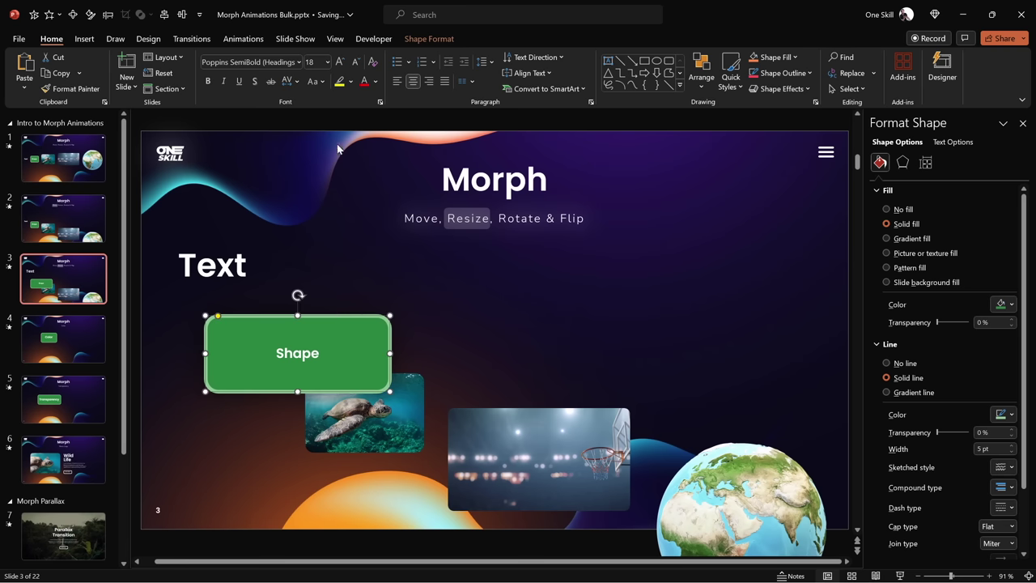
pyautogui.click(318, 61)
pyautogui.write('44')
pyautogui.press('Return')
# Enlarge the turtle photo, basketball video and 3D globe, spreading them across the slide.
pyautogui.click(364, 413)
pyautogui.moveTo(306, 451); pyautogui.dragTo(146, 560)
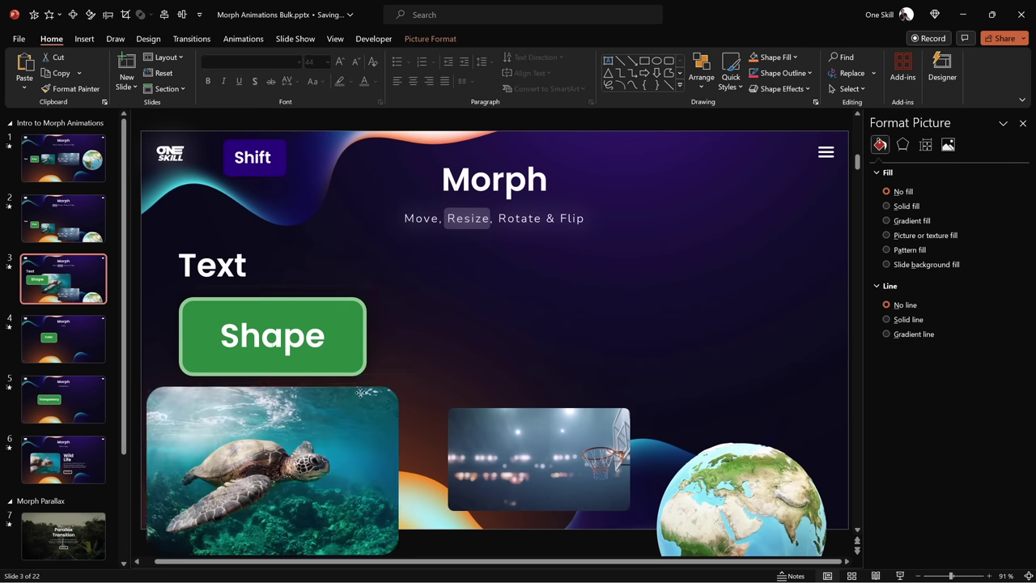
pyautogui.click(615, 417)
pyautogui.moveTo(630, 408); pyautogui.dragTo(842, 290)
pyautogui.moveTo(648, 380); pyautogui.dragTo(625, 340)
pyautogui.click(740, 494)
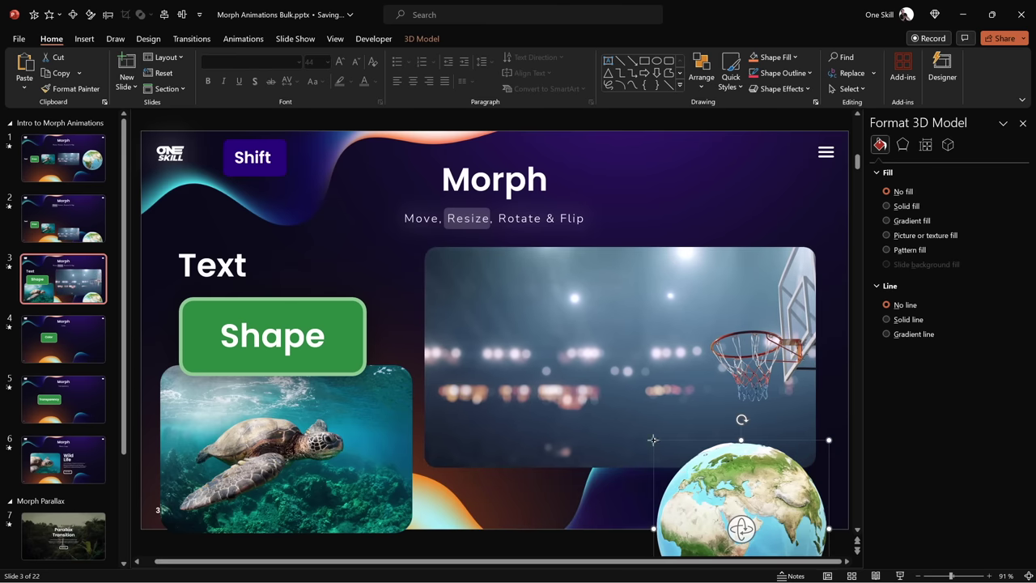
pyautogui.moveTo(740, 494); pyautogui.dragTo(567, 417)
pyautogui.click(597, 169)
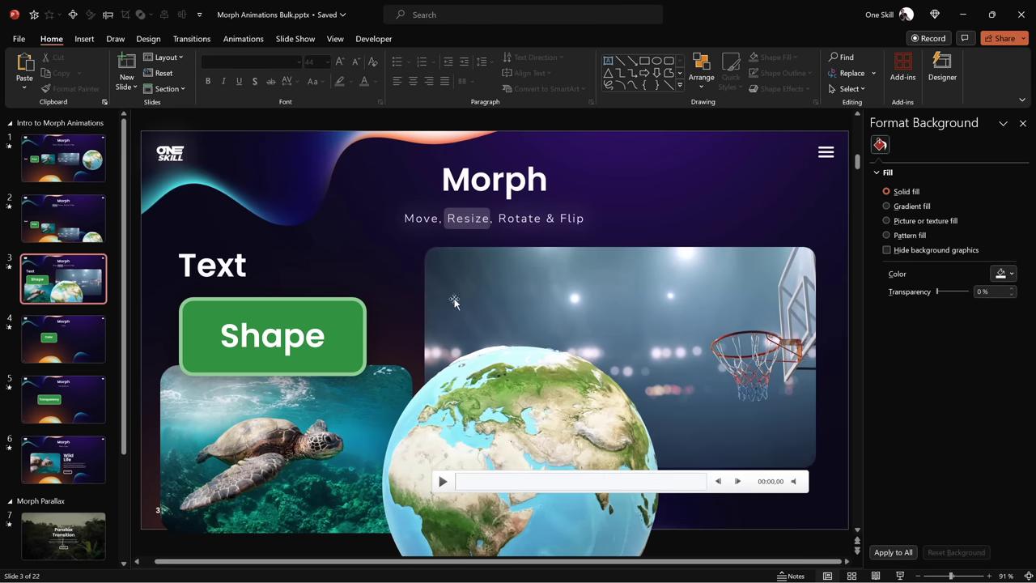
pyautogui.click(193, 38)
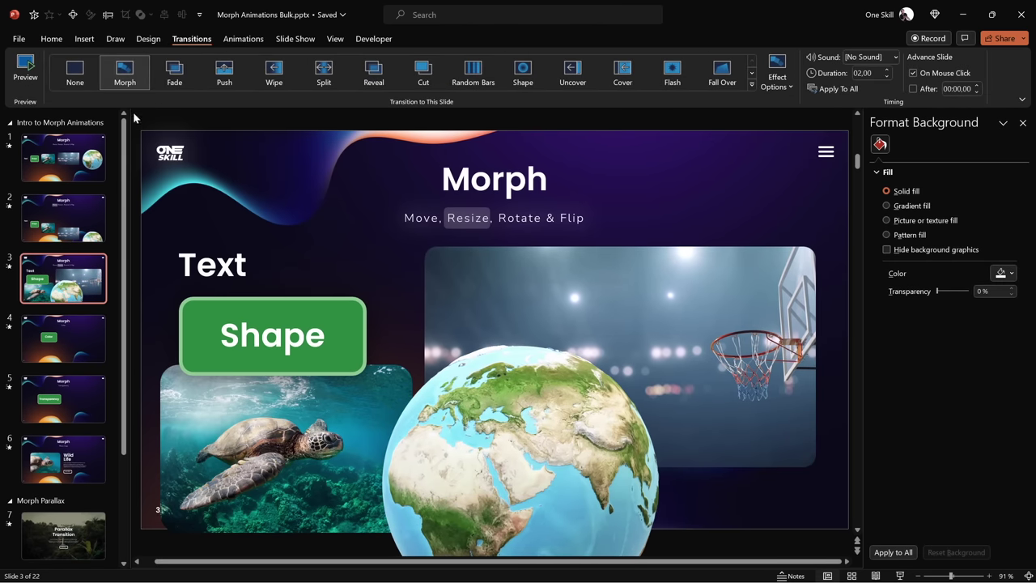
pyautogui.click(25, 68)
pyautogui.click(79, 158)
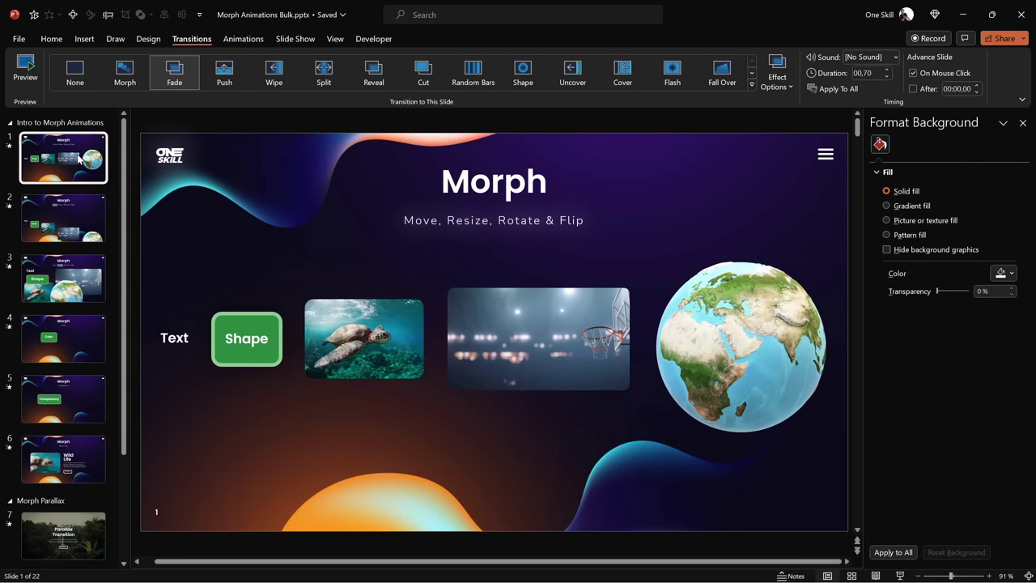
pyautogui.click(900, 576)
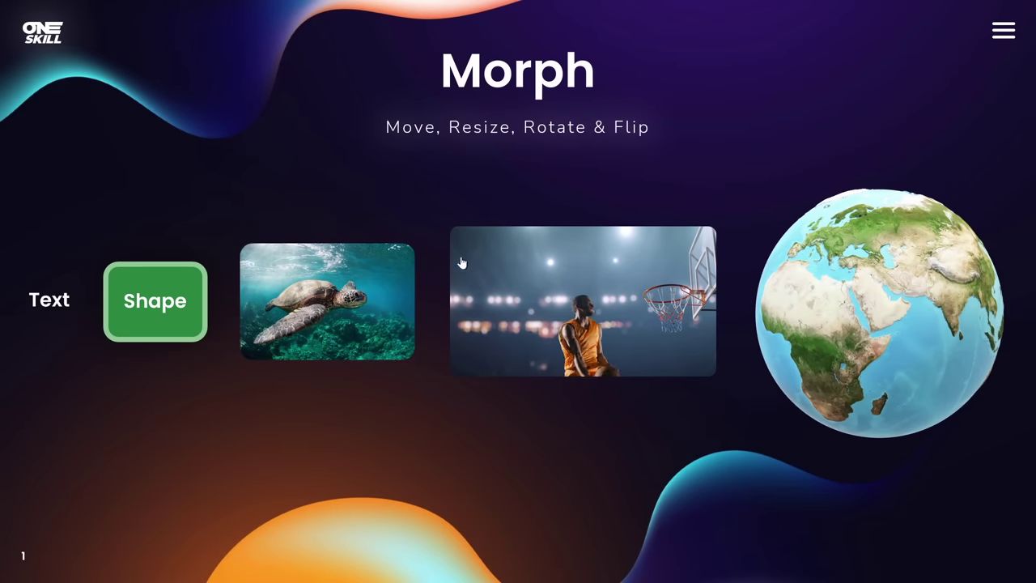
pyautogui.click(410, 154)
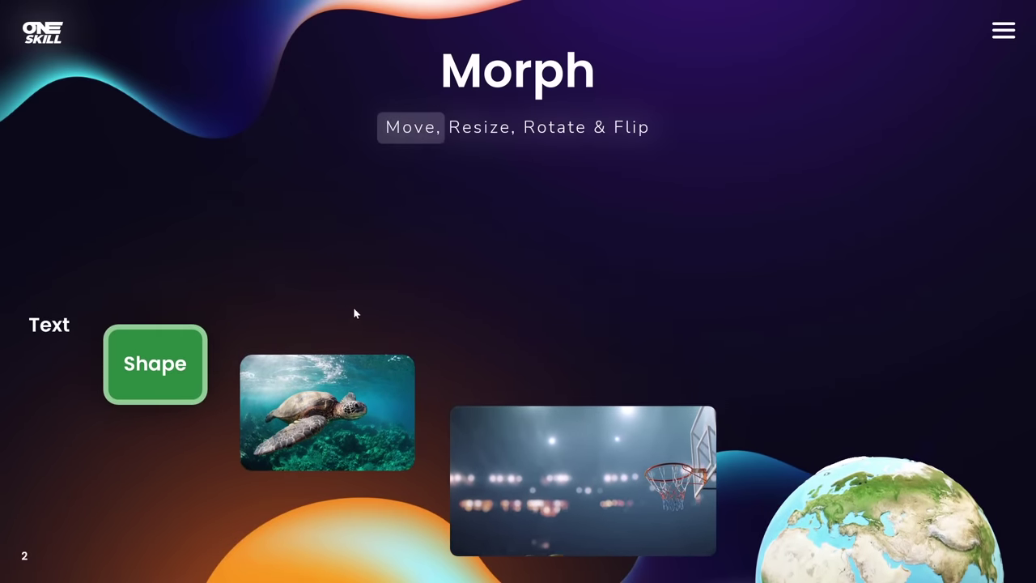
pyautogui.click(480, 154)
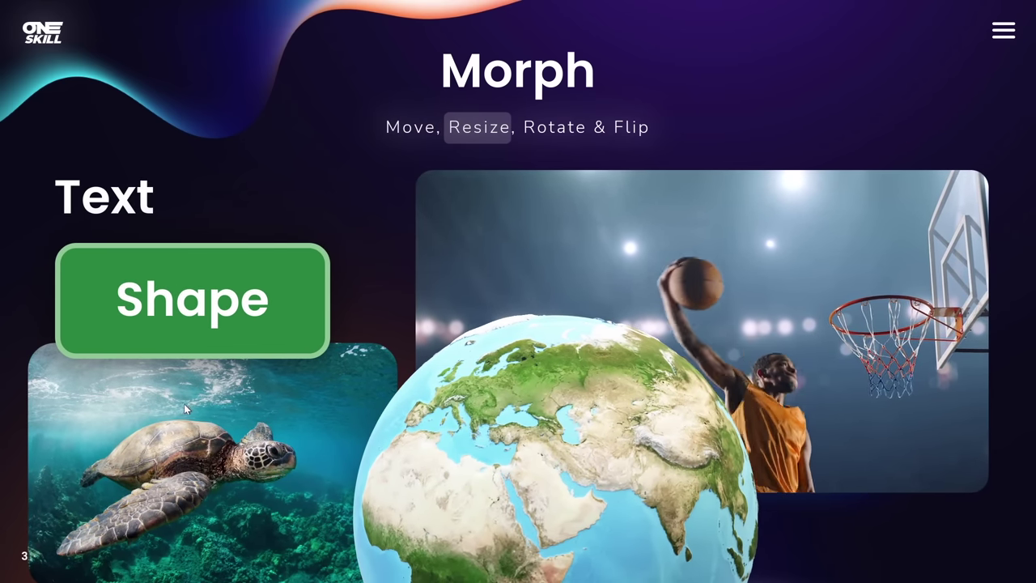
pyautogui.click(376, 178)
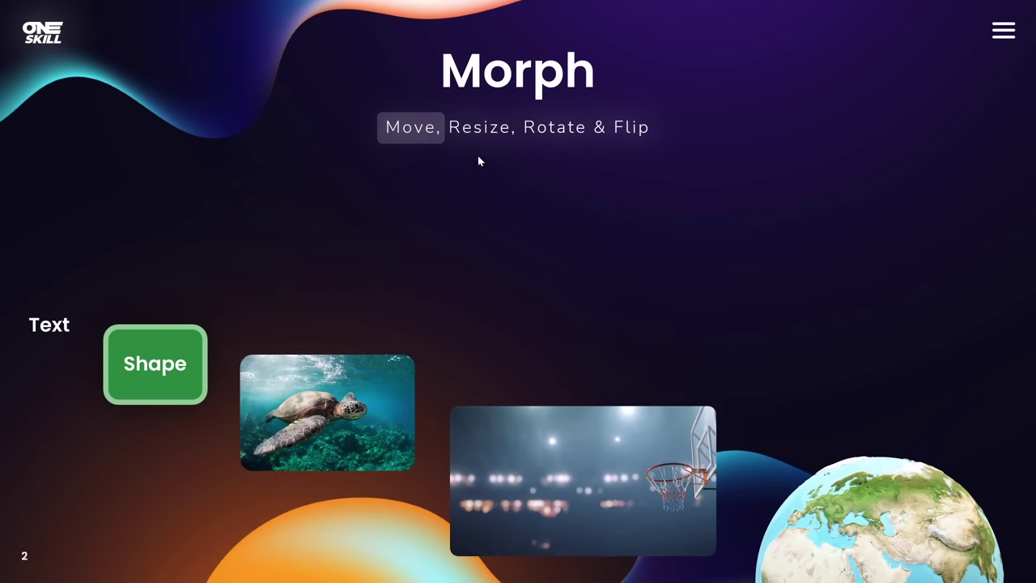
pyautogui.click(477, 156)
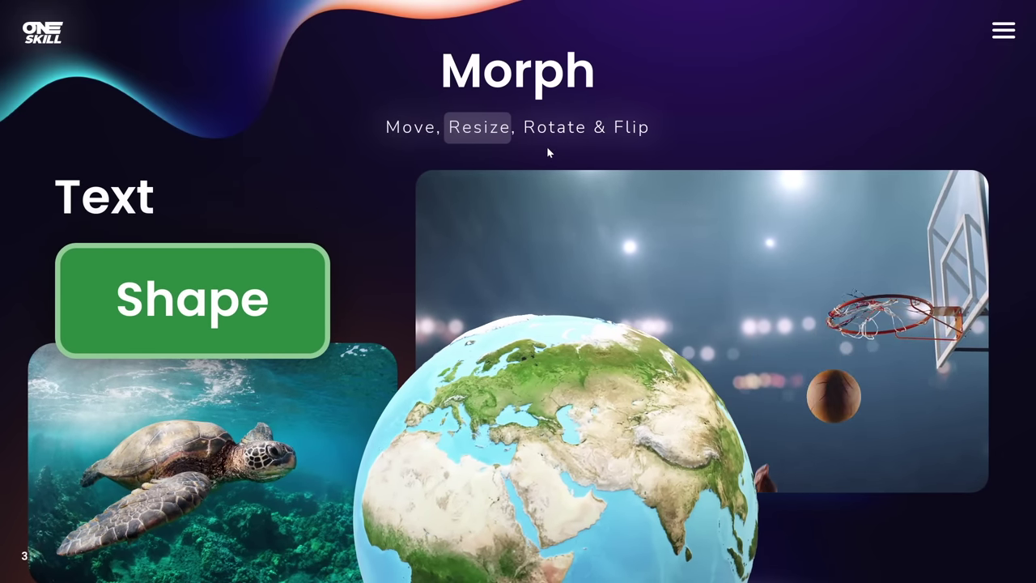
pyautogui.press('Escape')
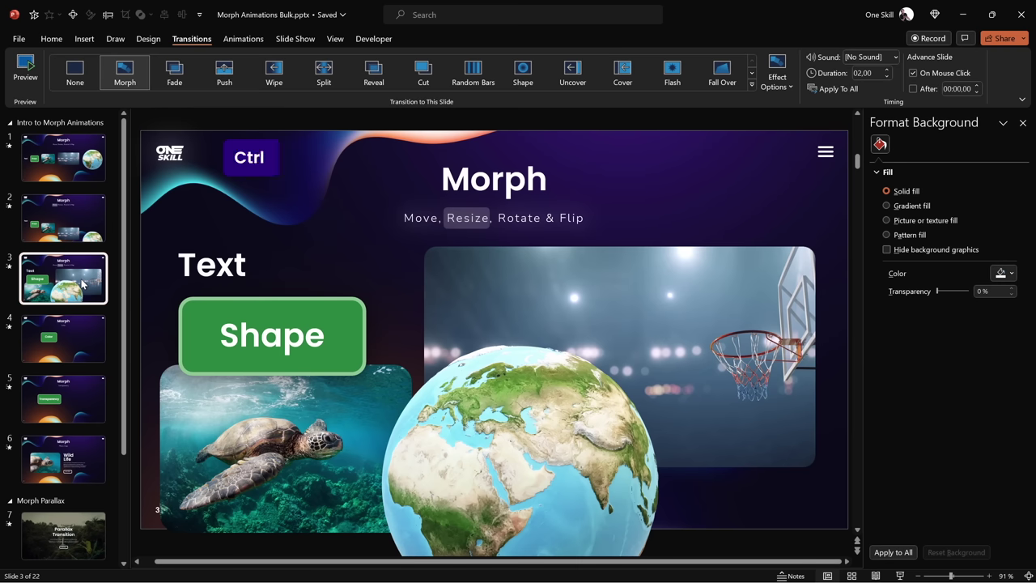
# Duplicate slide 3 as slide 4 with Morph, tilting the Text and Shape labels counter-clockwise.
pyautogui.hotkey('ctrl', 'd')
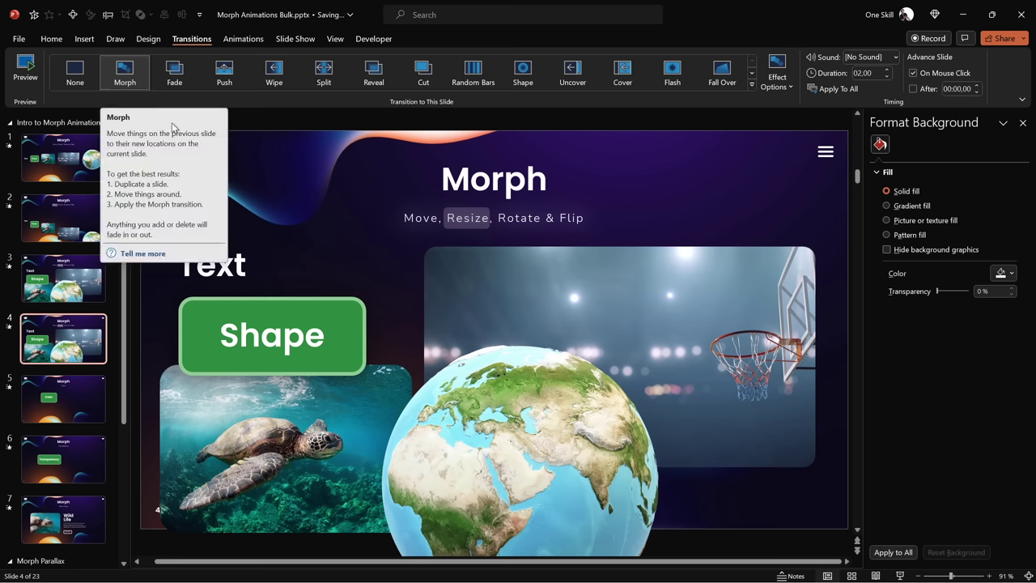
pyautogui.click(126, 78)
pyautogui.click(212, 265)
pyautogui.moveTo(212, 229); pyautogui.dragTo(193, 235)
pyautogui.click(272, 324)
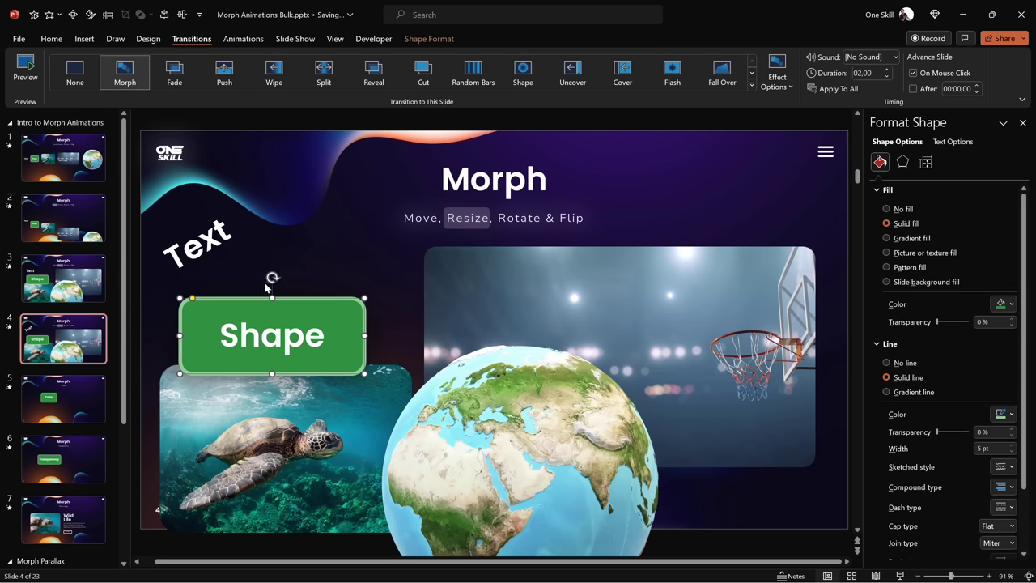
pyautogui.moveTo(272, 282); pyautogui.dragTo(243, 285)
# Rotate the turtle photo and enlarged basketball video clockwise, and spin the globe to the top-right.
pyautogui.click(323, 405)
pyautogui.moveTo(285, 353); pyautogui.dragTo(328, 336)
pyautogui.click(484, 285)
pyautogui.moveTo(620, 234); pyautogui.dragTo(633, 335)
pyautogui.click(453, 194)
pyautogui.click(648, 324)
pyautogui.moveTo(519, 478); pyautogui.dragTo(400, 307)
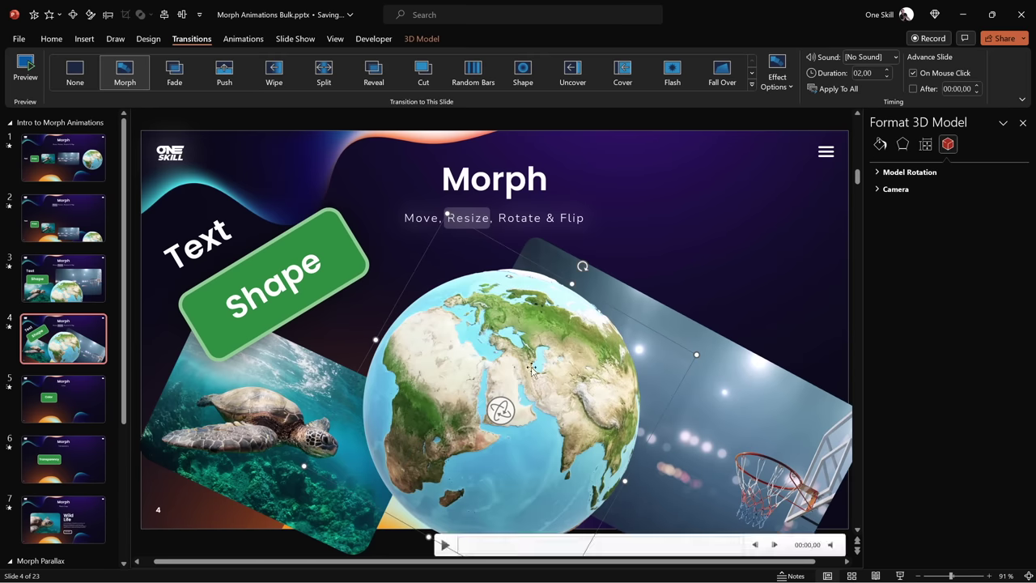
pyautogui.moveTo(443, 419); pyautogui.dragTo(666, 274)
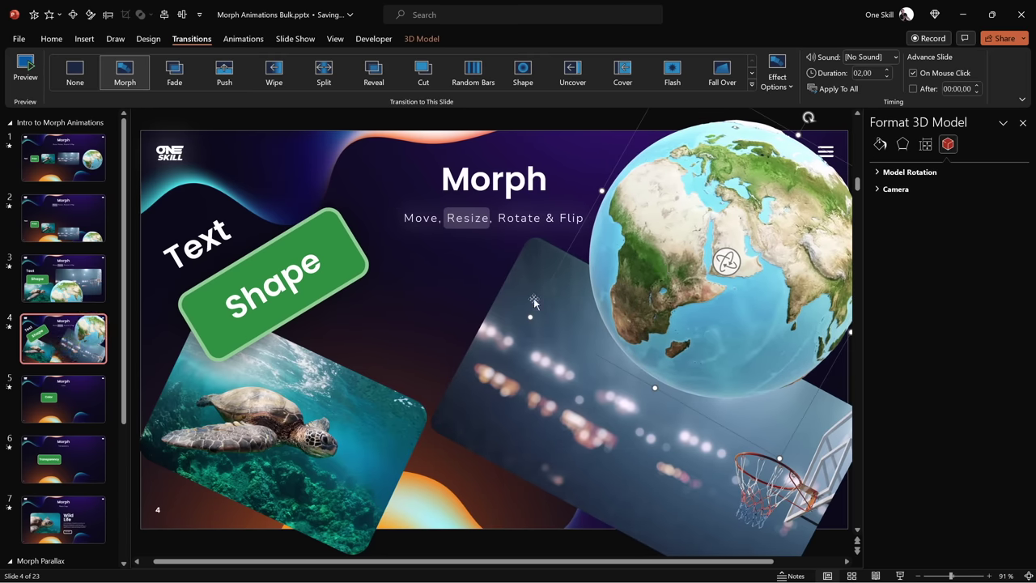
# Preview the Morph from slide 3 to 4 and select the subtitle highlight box, ending on slide 1.
pyautogui.click(27, 67)
pyautogui.click(64, 284)
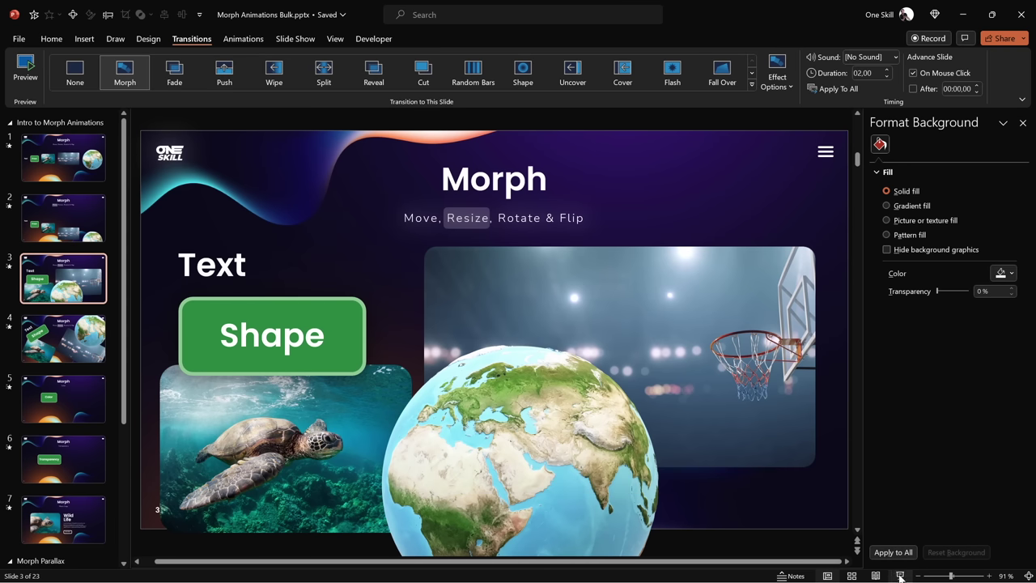
pyautogui.click(77, 344)
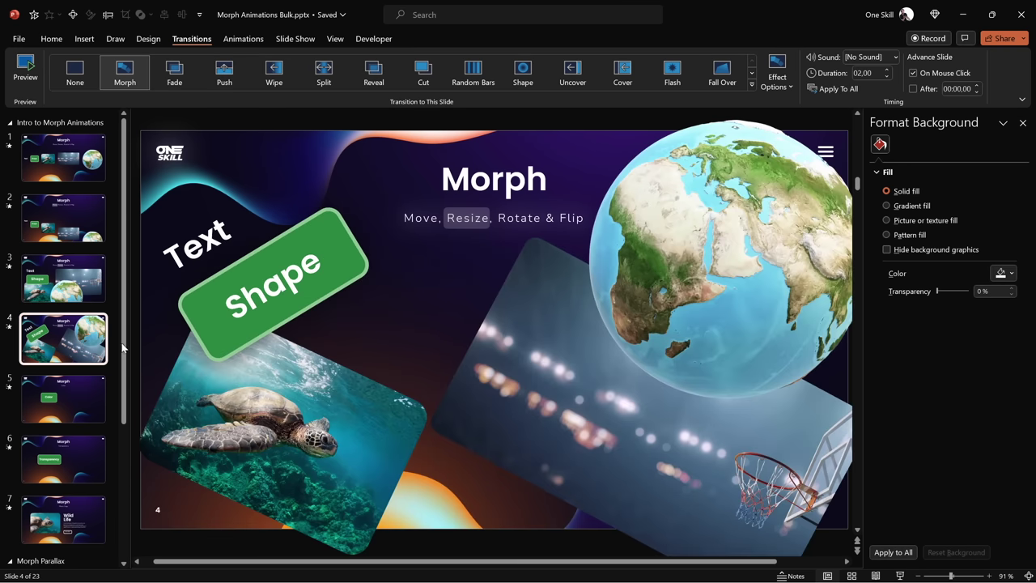
pyautogui.click(458, 217)
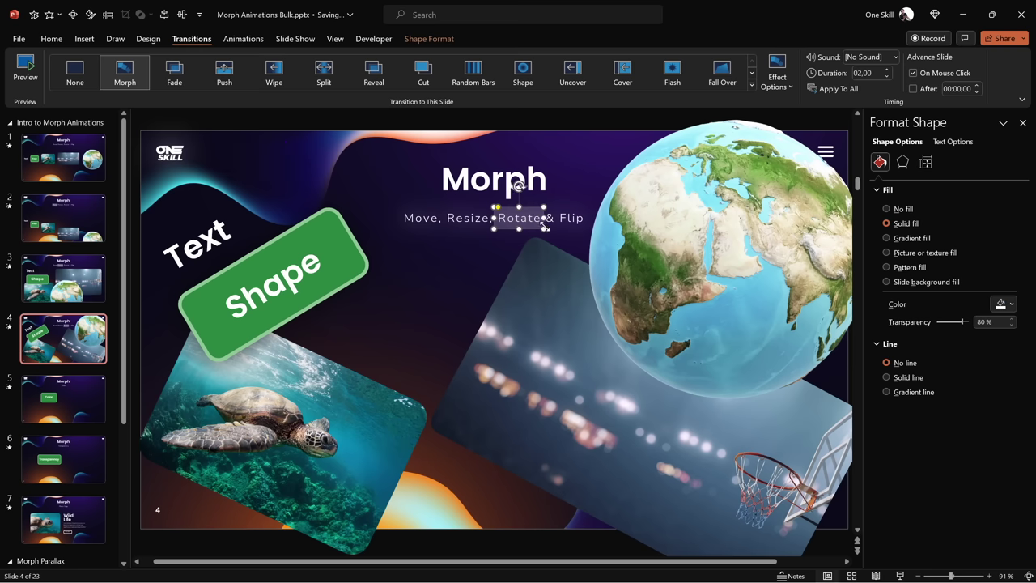
pyautogui.click(69, 165)
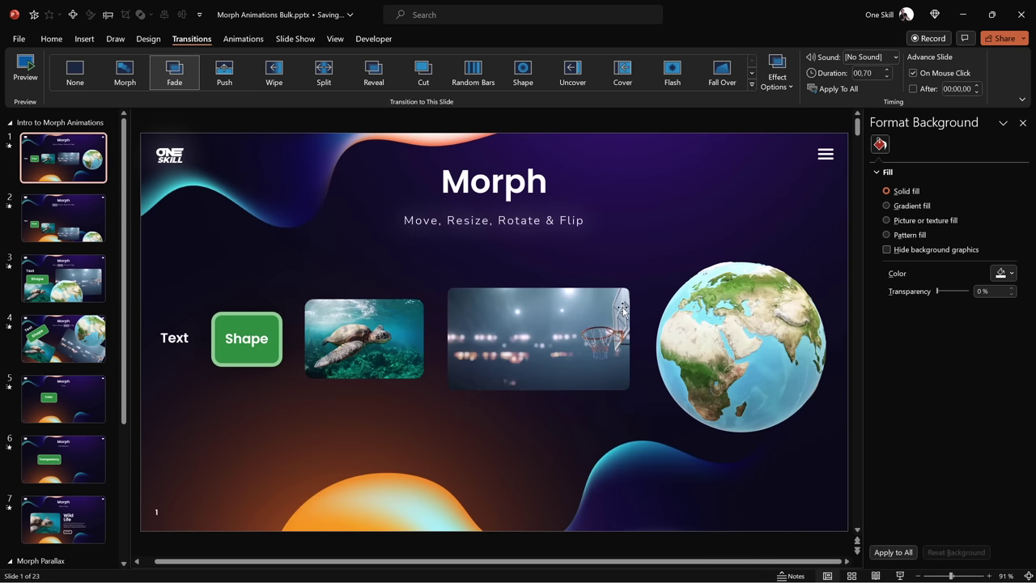
# Run the slide show from slide 1 to slide 4, replaying the 3-to-4 morph once.
pyautogui.press('F5')
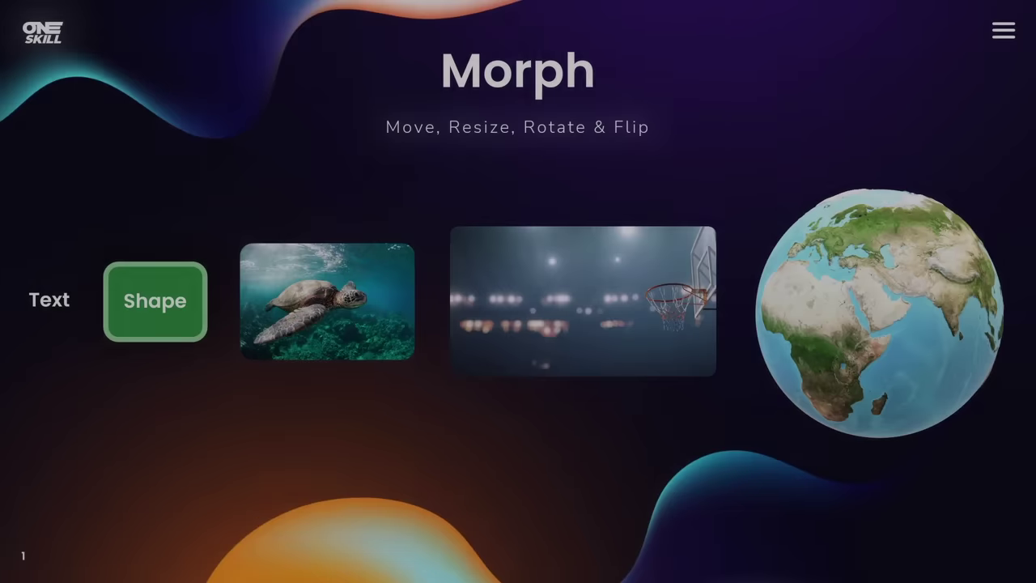
pyautogui.click(408, 150)
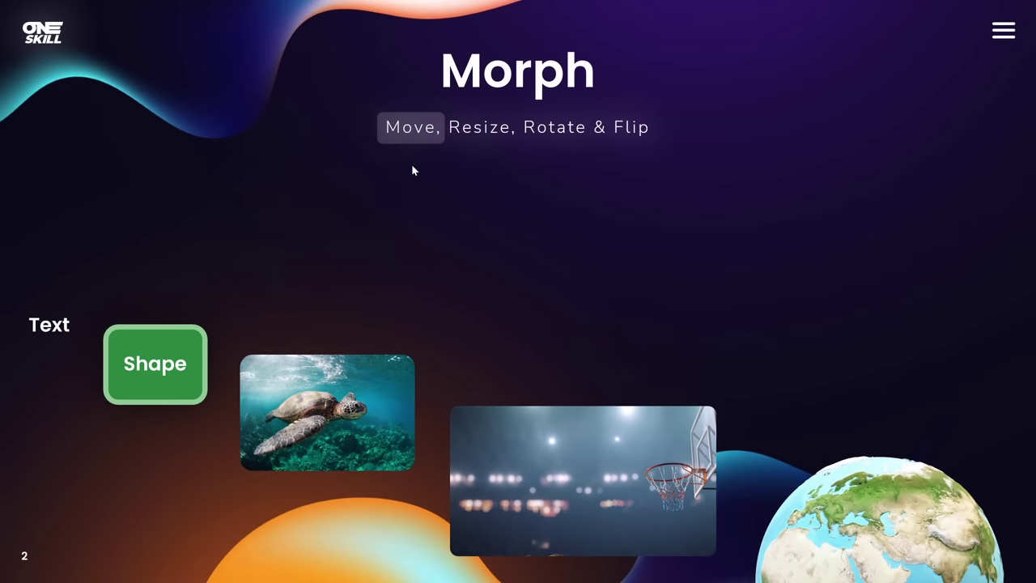
pyautogui.click(478, 157)
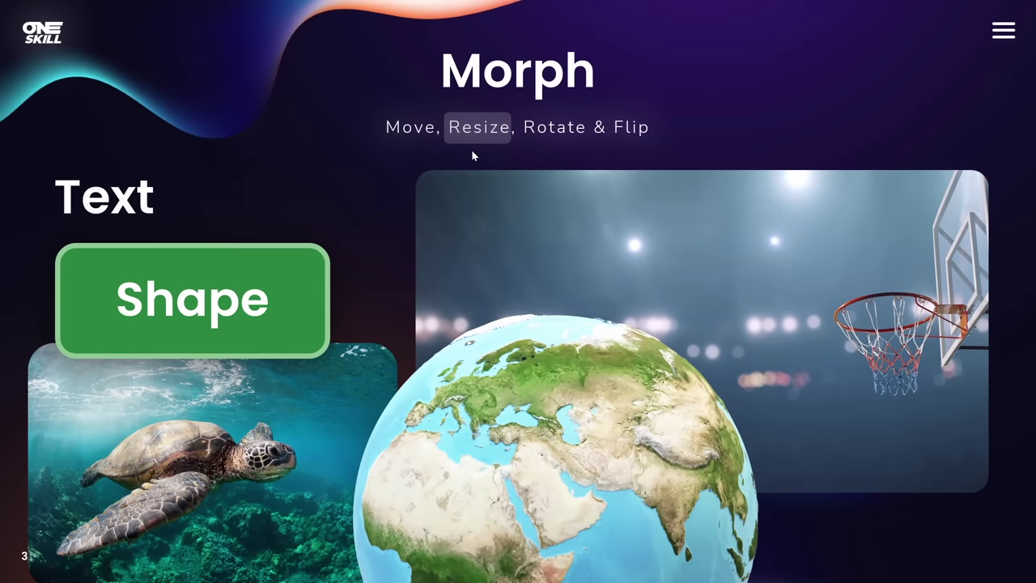
pyautogui.click(547, 149)
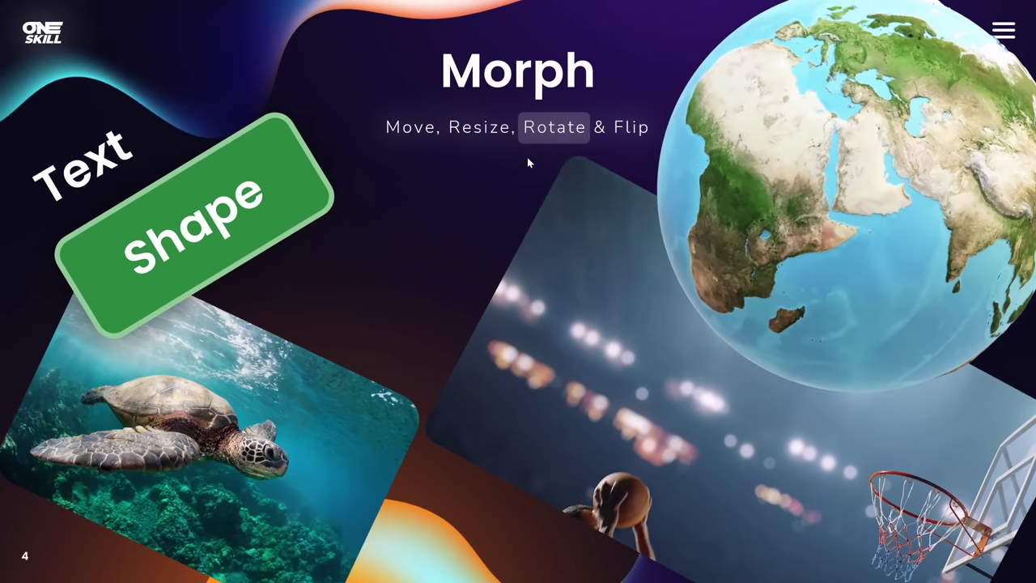
pyautogui.click(448, 186)
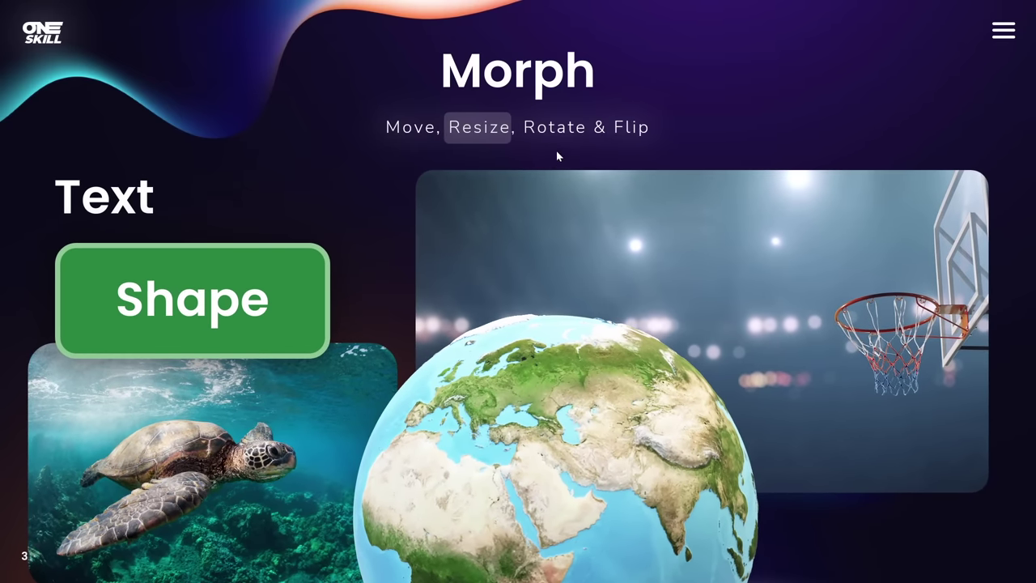
pyautogui.click(556, 151)
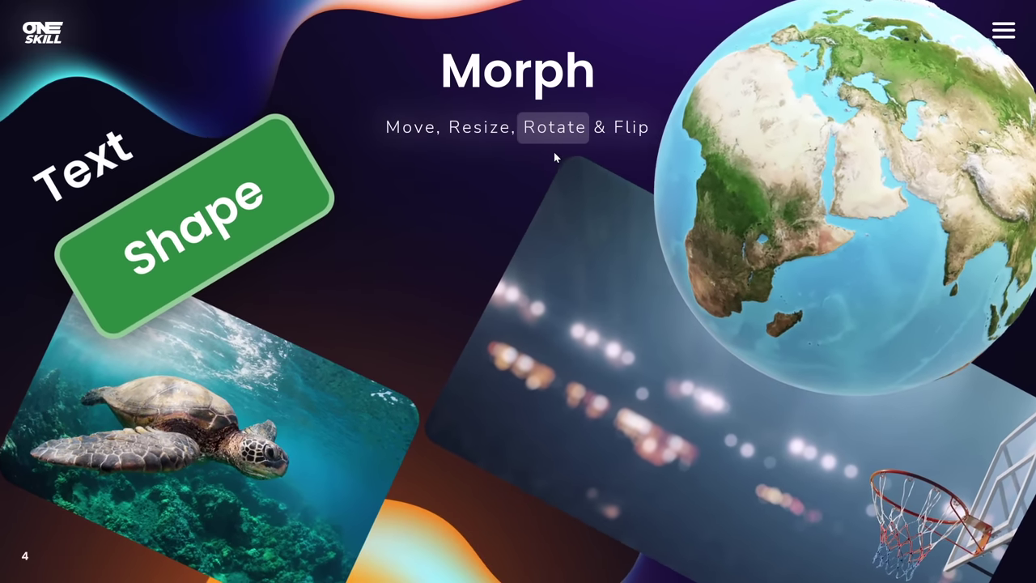